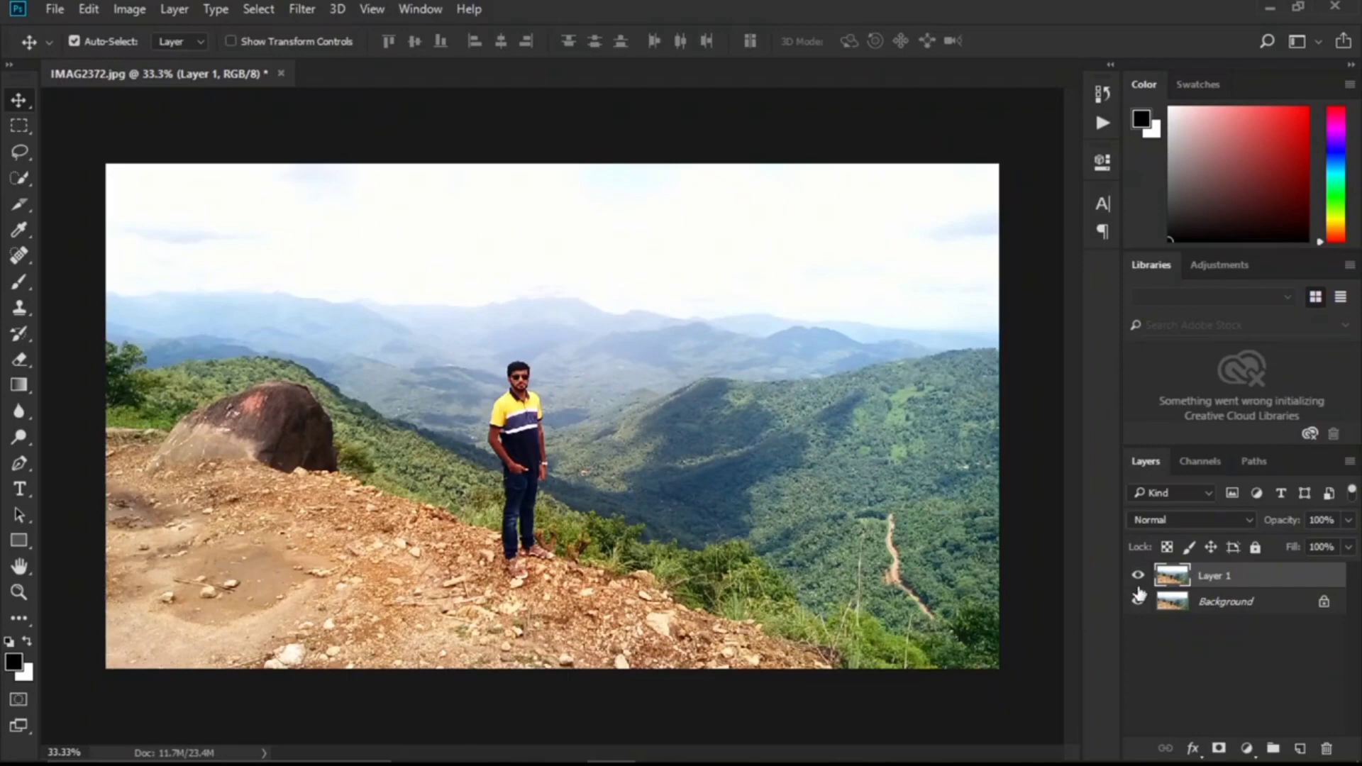
- Hide the Background layer and apply Brightness/Contrast to Layer 1 with brightness -37 and contrast 13
{"action": "left_click", "coordinate": [1138, 602]}
{"action": "left_click", "coordinate": [124, 11]}
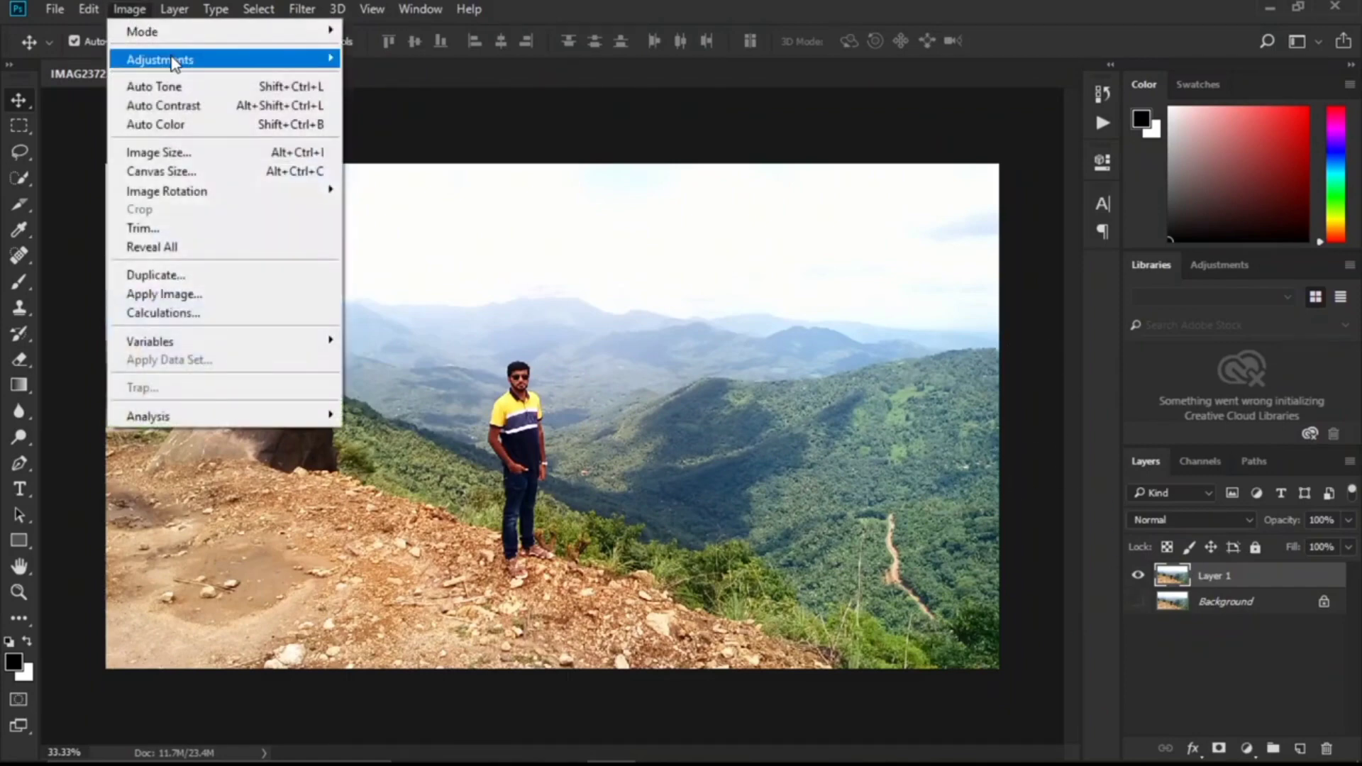
{"action": "mouse_move", "coordinate": [174, 61]}
{"action": "left_click", "coordinate": [426, 58]}
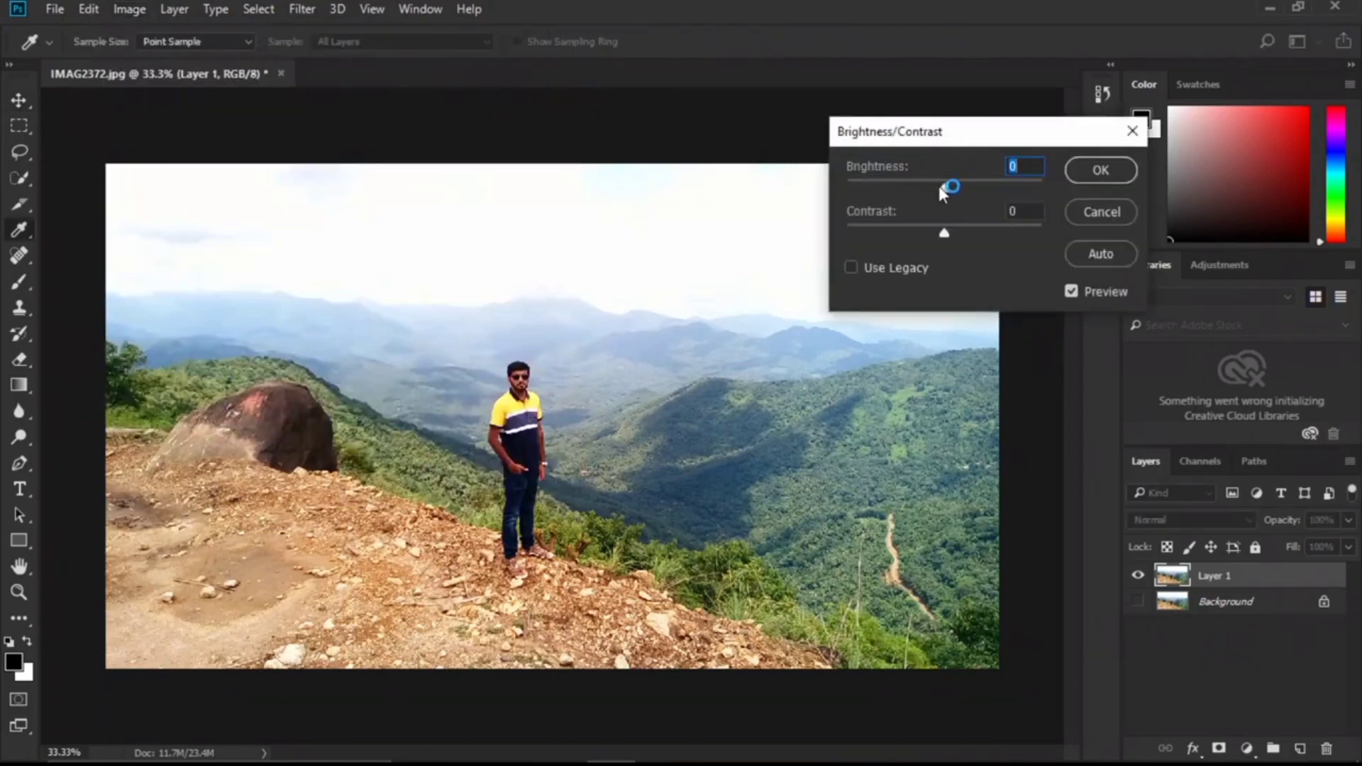
{"action": "left_click_drag", "start_coordinate": [943, 186], "coordinate": [961, 232]}
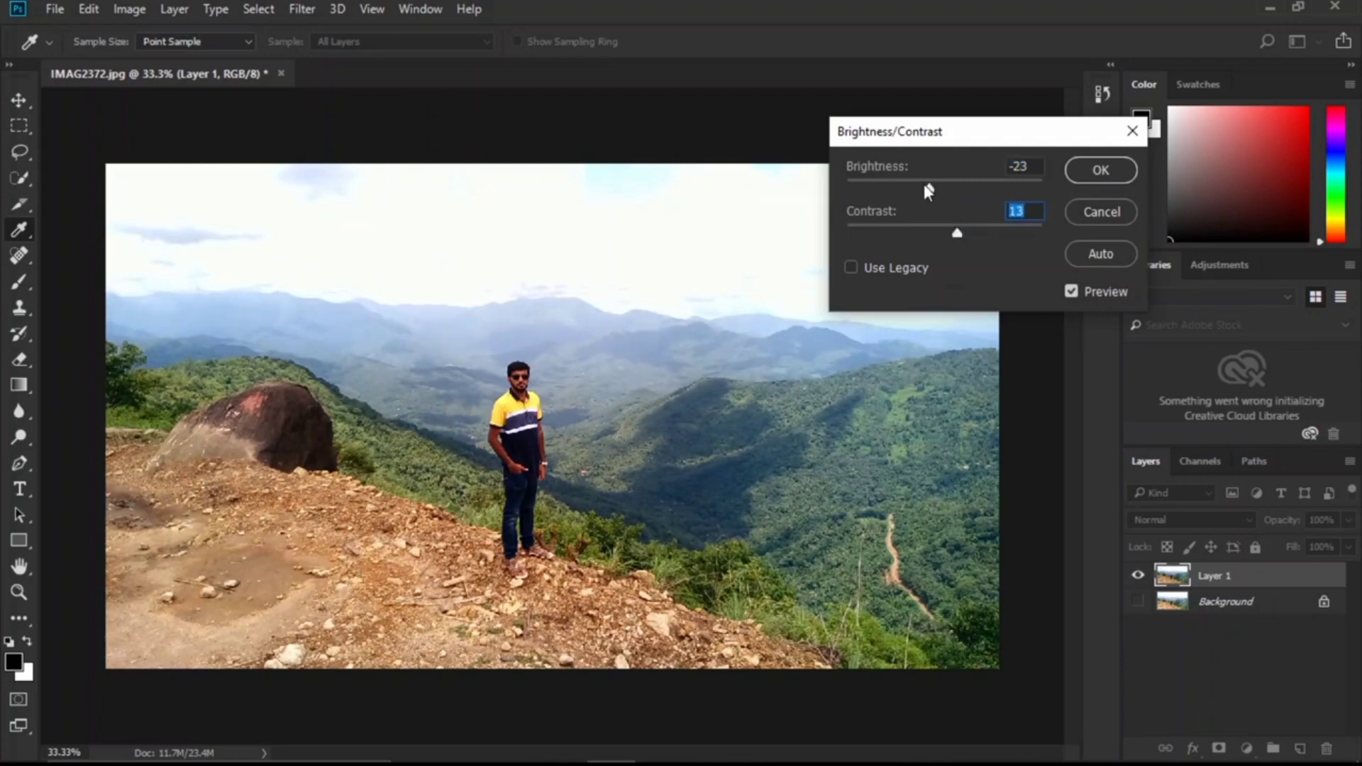
{"action": "left_click_drag", "start_coordinate": [928, 188], "coordinate": [920, 190]}
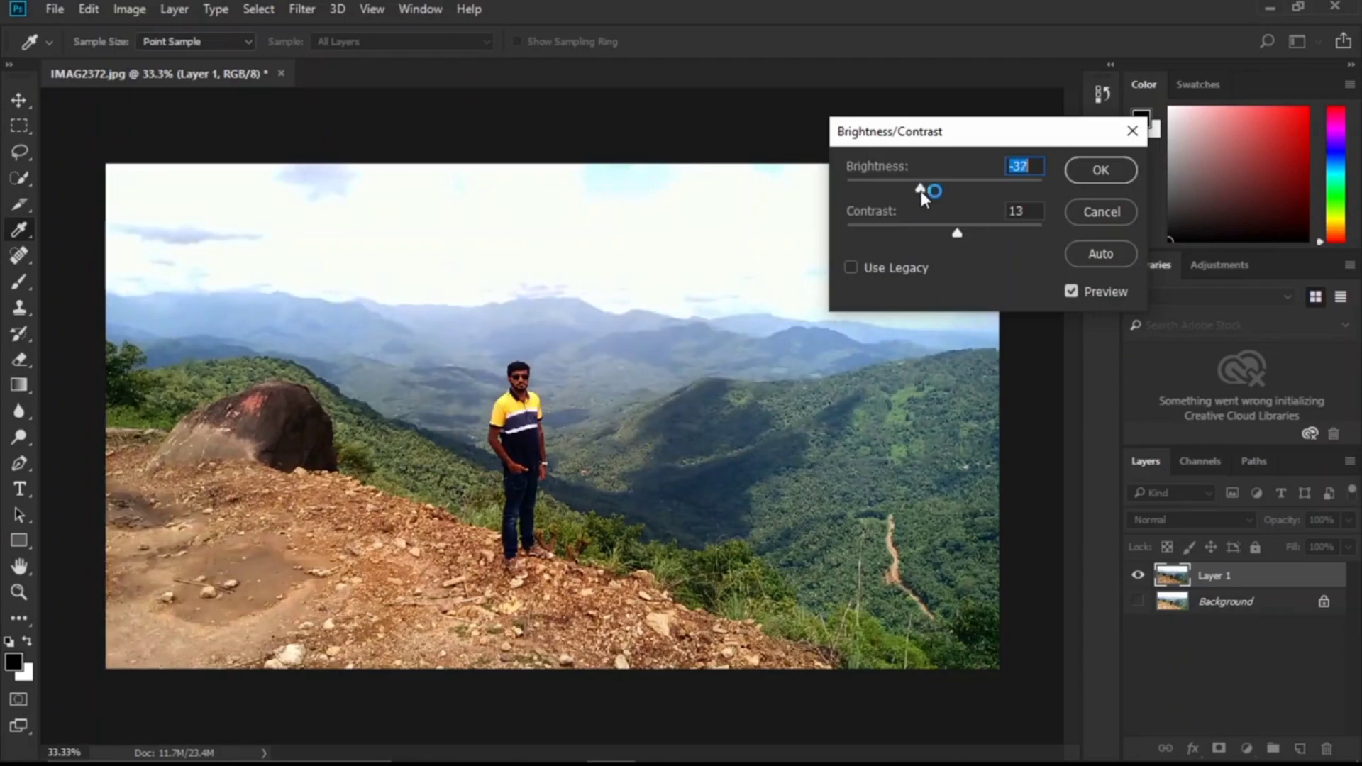
{"action": "key", "text": "v"}
{"action": "left_click", "coordinate": [1100, 170]}
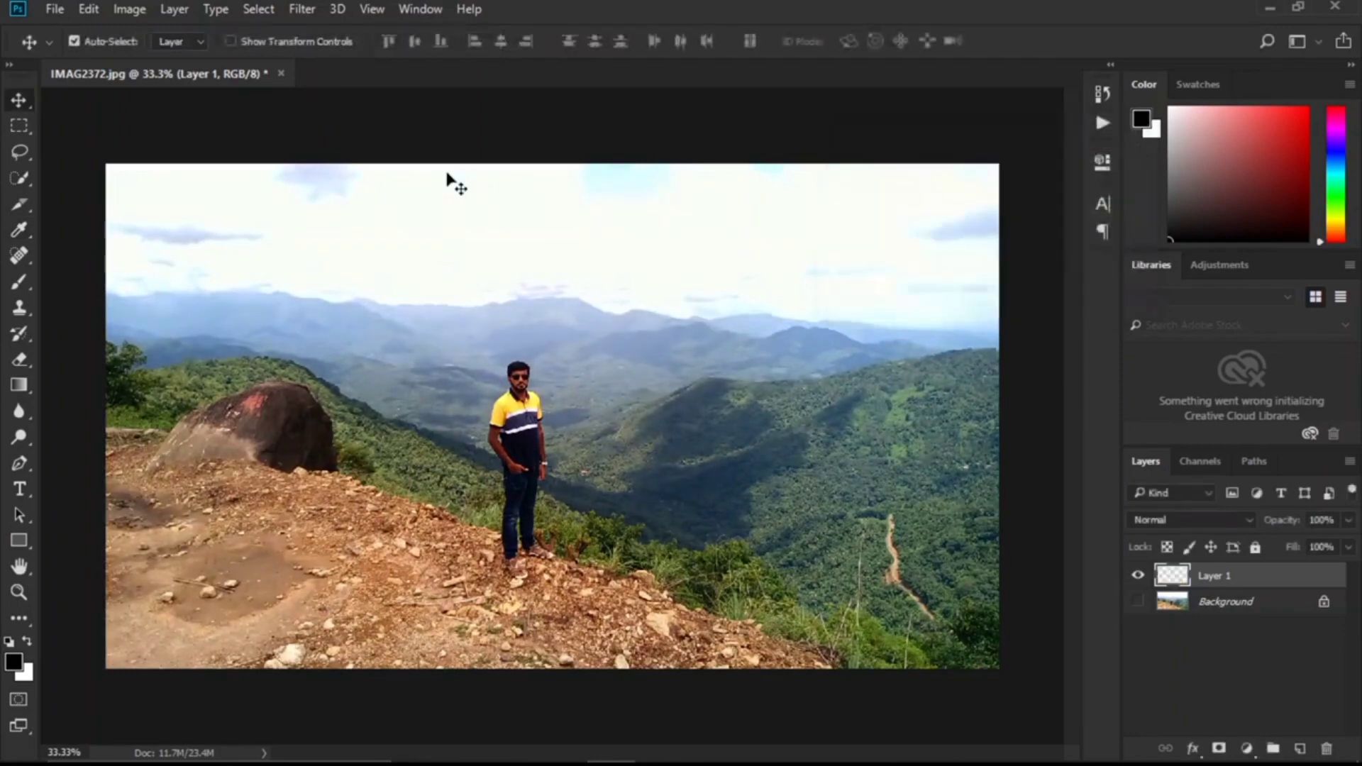
- Open the rainbow 6 image from the rainbow folder and place its arch in the IMAG2372 photo, centred over the man
{"action": "left_click", "coordinate": [55, 10]}
{"action": "left_click", "coordinate": [74, 47]}
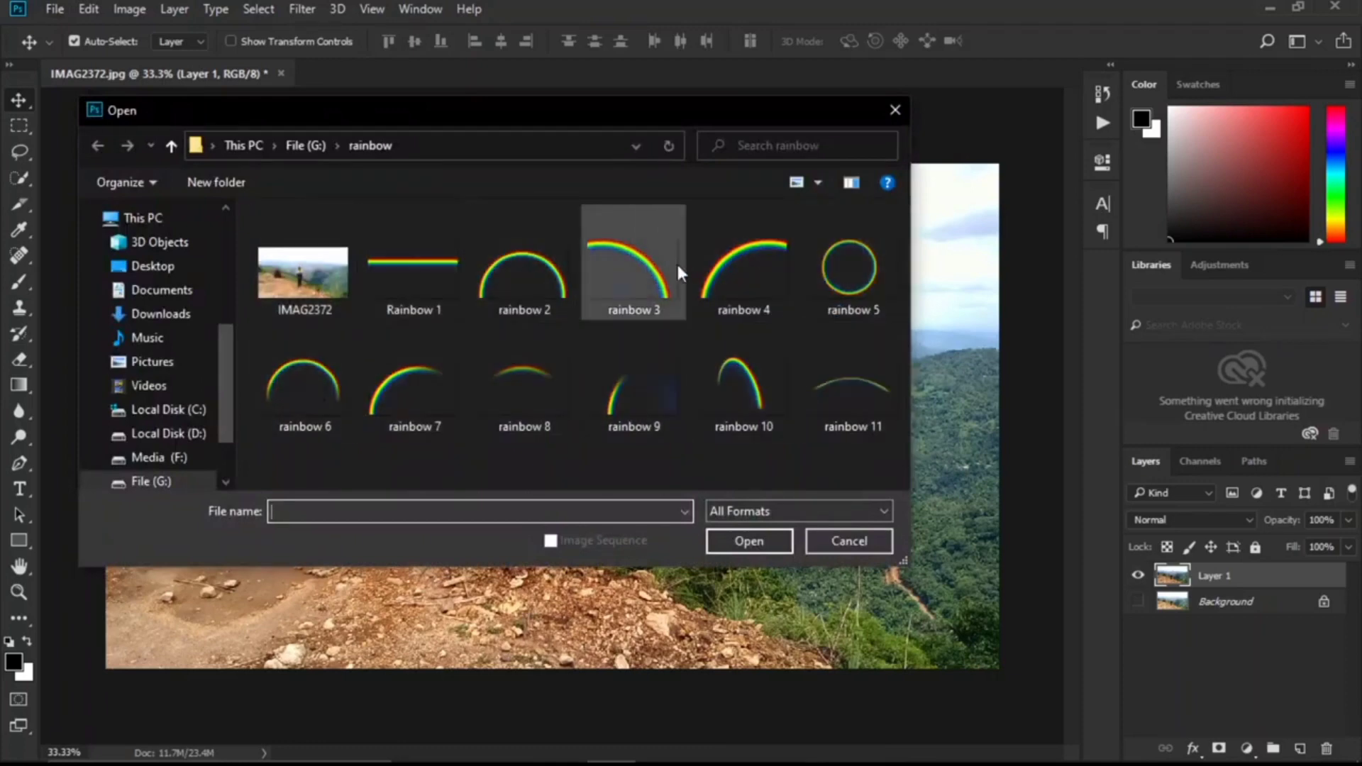
{"action": "left_click", "coordinate": [277, 407]}
{"action": "left_click", "coordinate": [766, 549]}
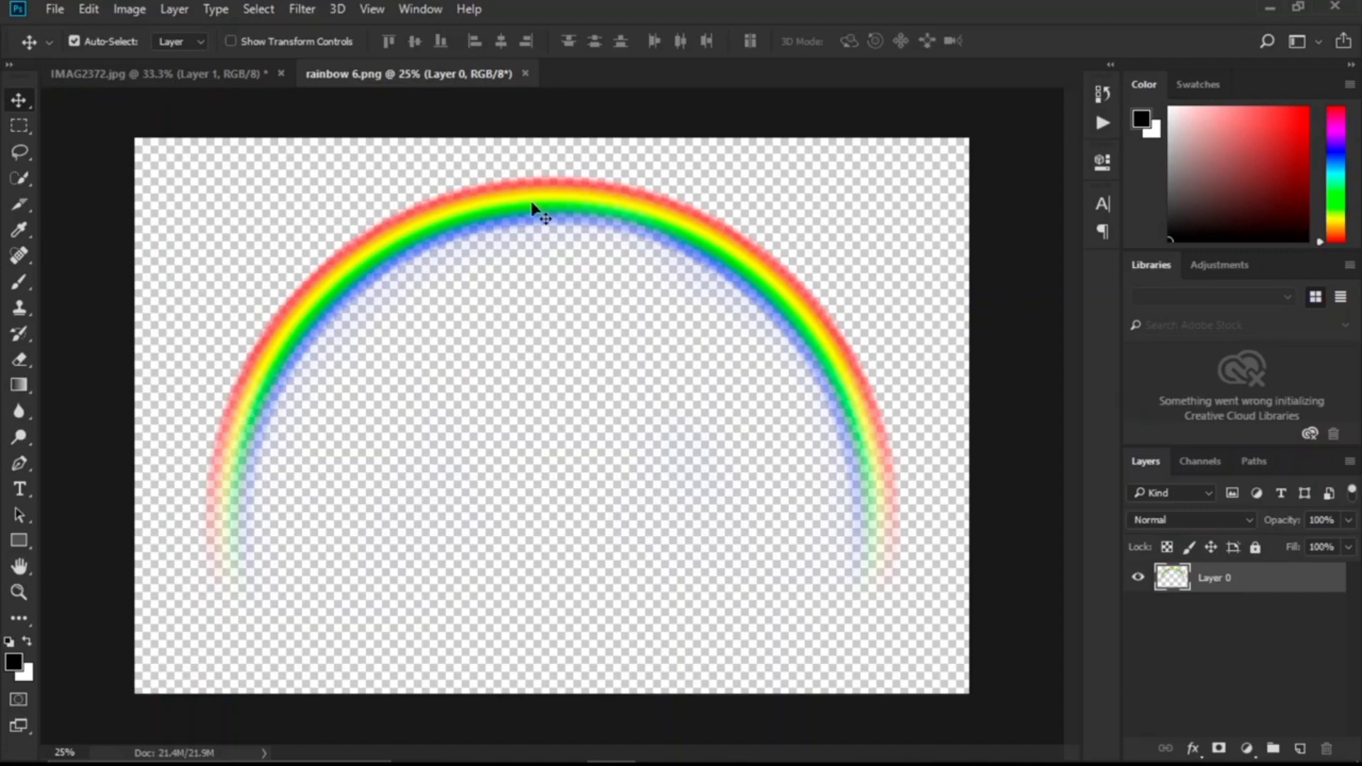
{"action": "left_click_drag", "start_coordinate": [534, 206], "coordinate": [610, 351]}
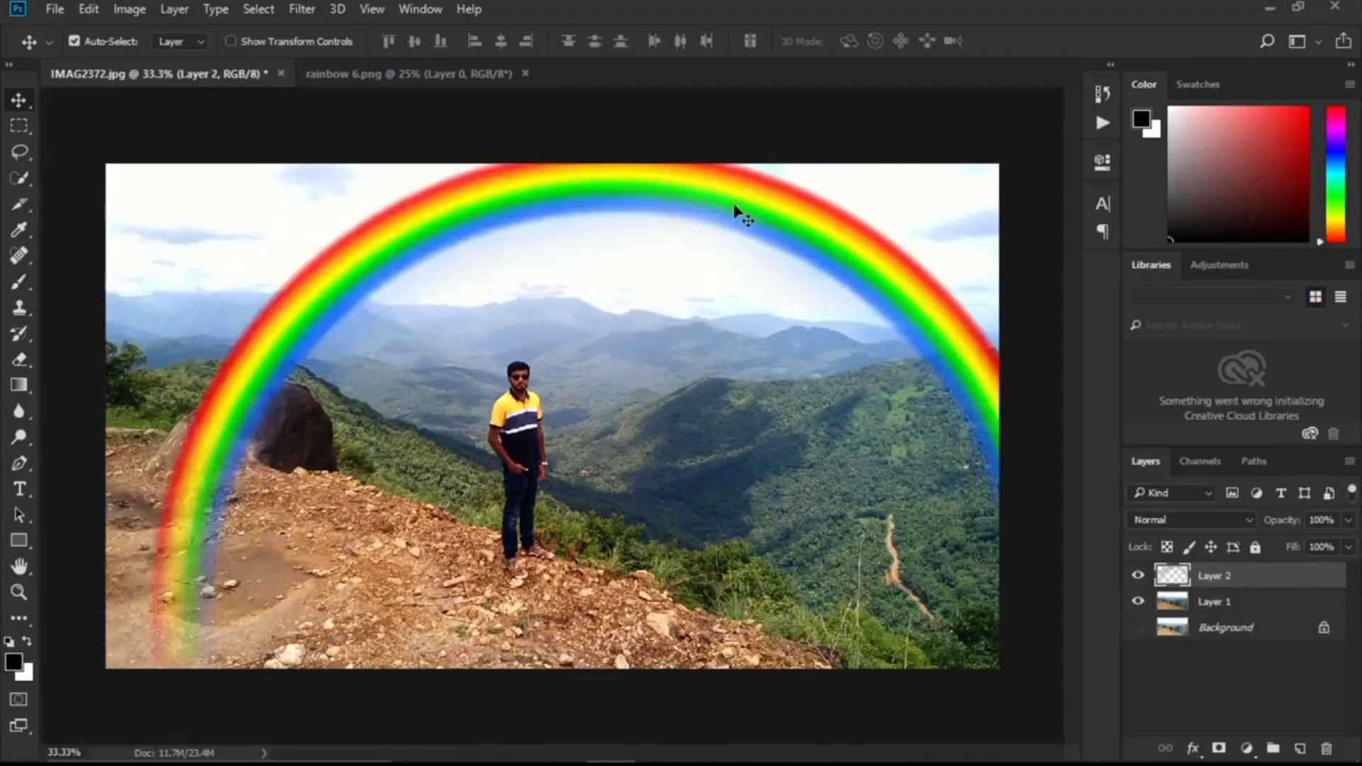
{"action": "left_click_drag", "start_coordinate": [736, 211], "coordinate": [674, 240]}
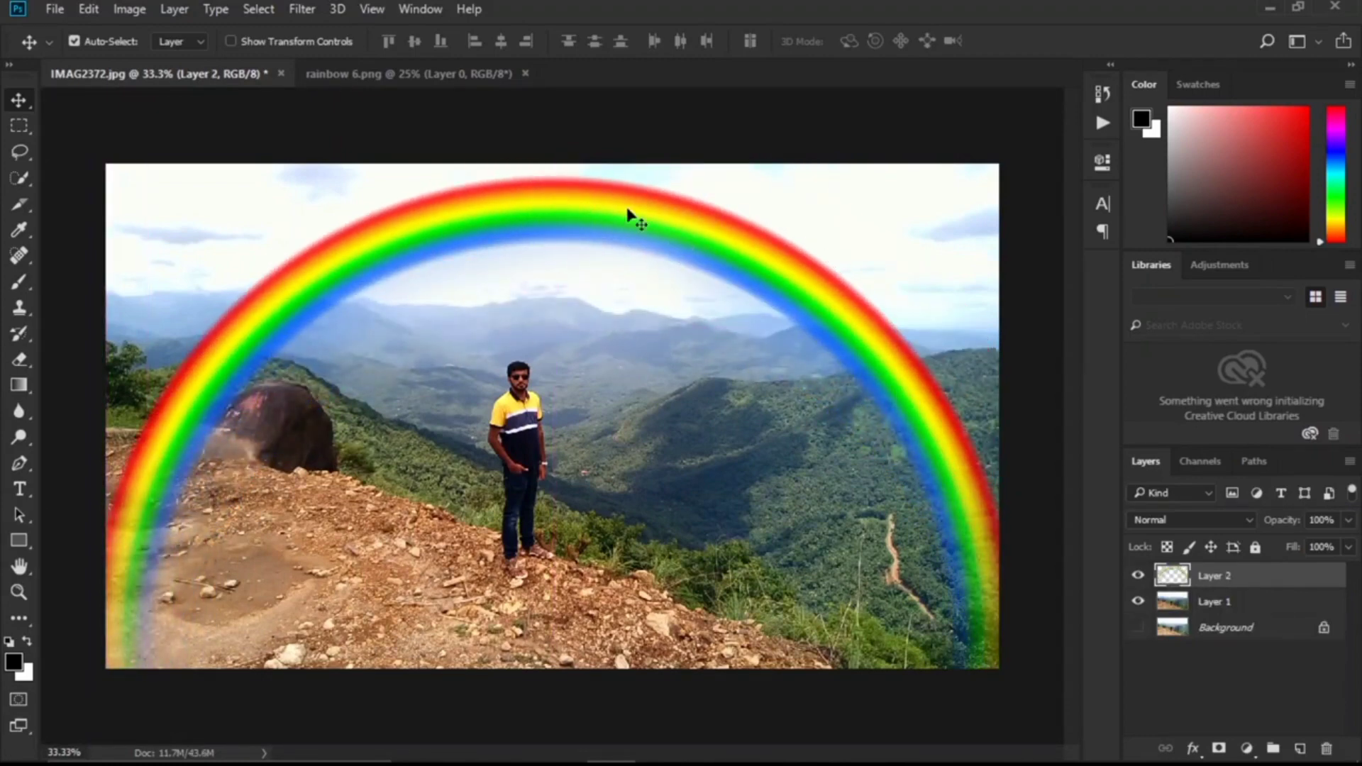
- Free-transform the rainbow on Layer 2, scaling it to about 65% over the valley and rotating it about 14° clockwise
{"action": "key", "text": "ctrl+t"}
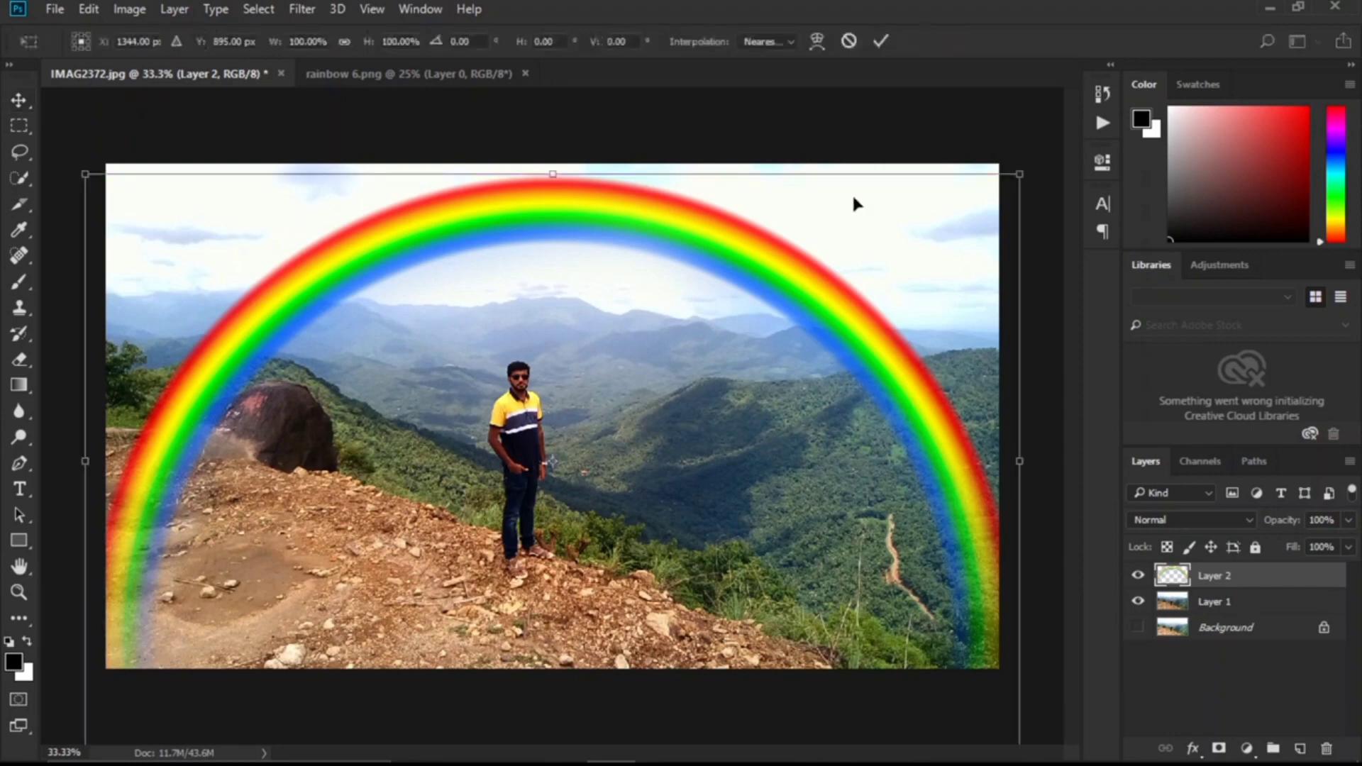
{"action": "left_click_drag", "start_coordinate": [1019, 174], "coordinate": [694, 372]}
{"action": "left_click_drag", "start_coordinate": [578, 485], "coordinate": [940, 302]}
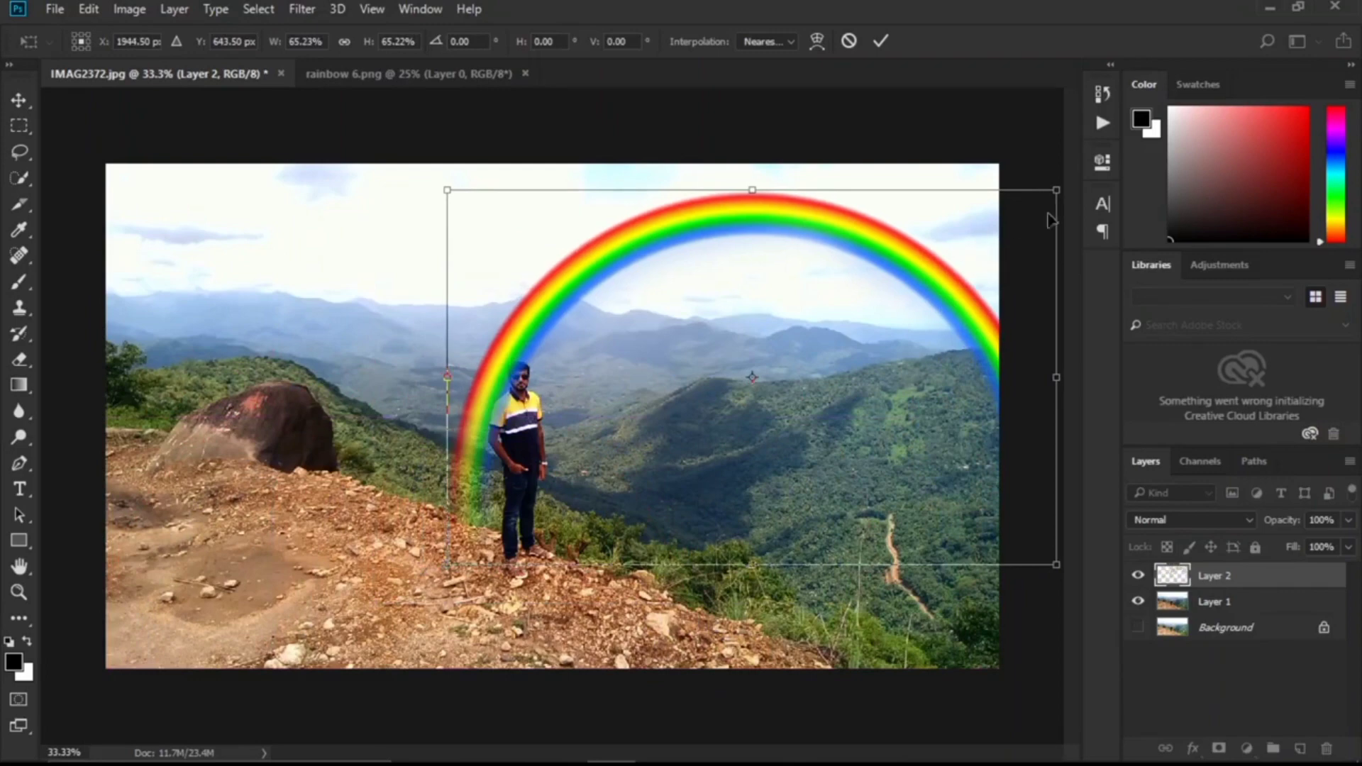
{"action": "left_click_drag", "start_coordinate": [1057, 174], "coordinate": [1102, 252]}
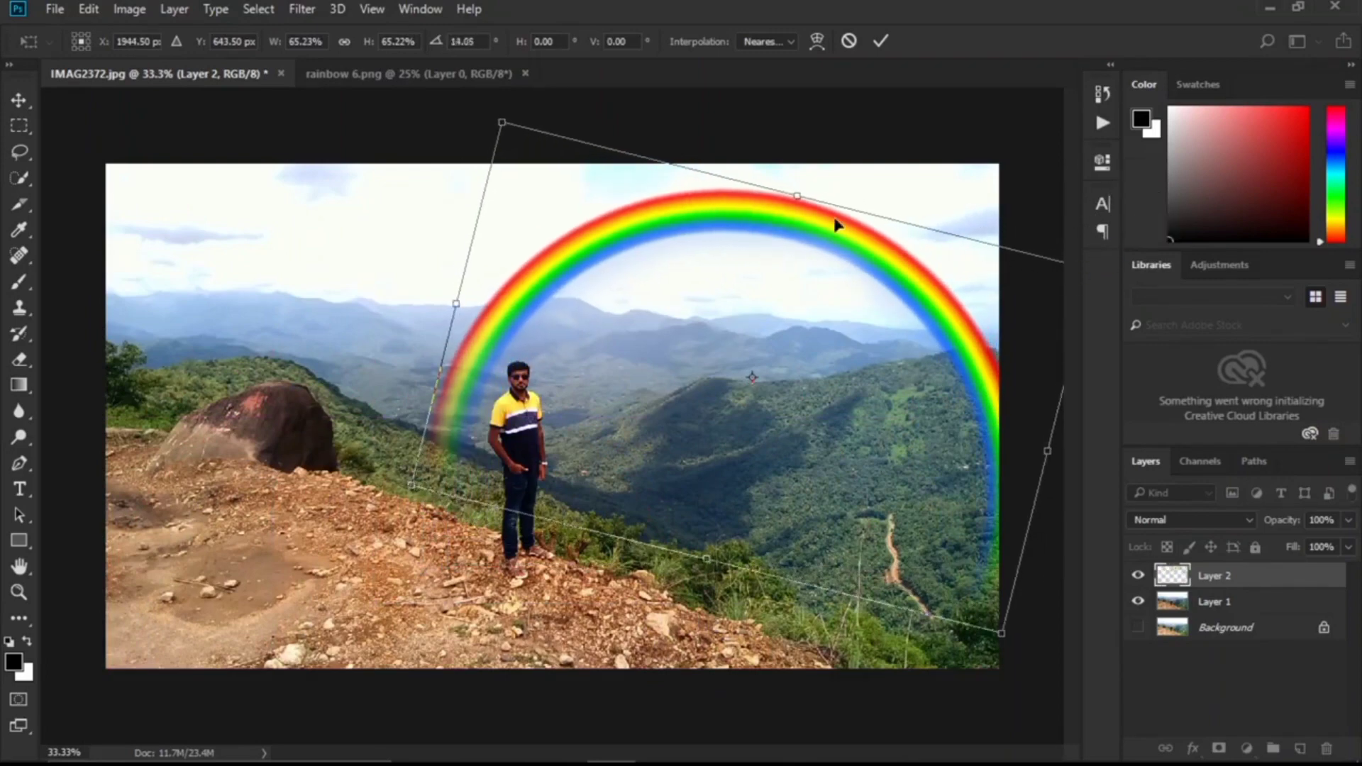
- Shrink the rainbow to about 58% width and 53% height and position it over the green hills beside the man
{"action": "left_click_drag", "start_coordinate": [504, 125], "coordinate": [553, 209]}
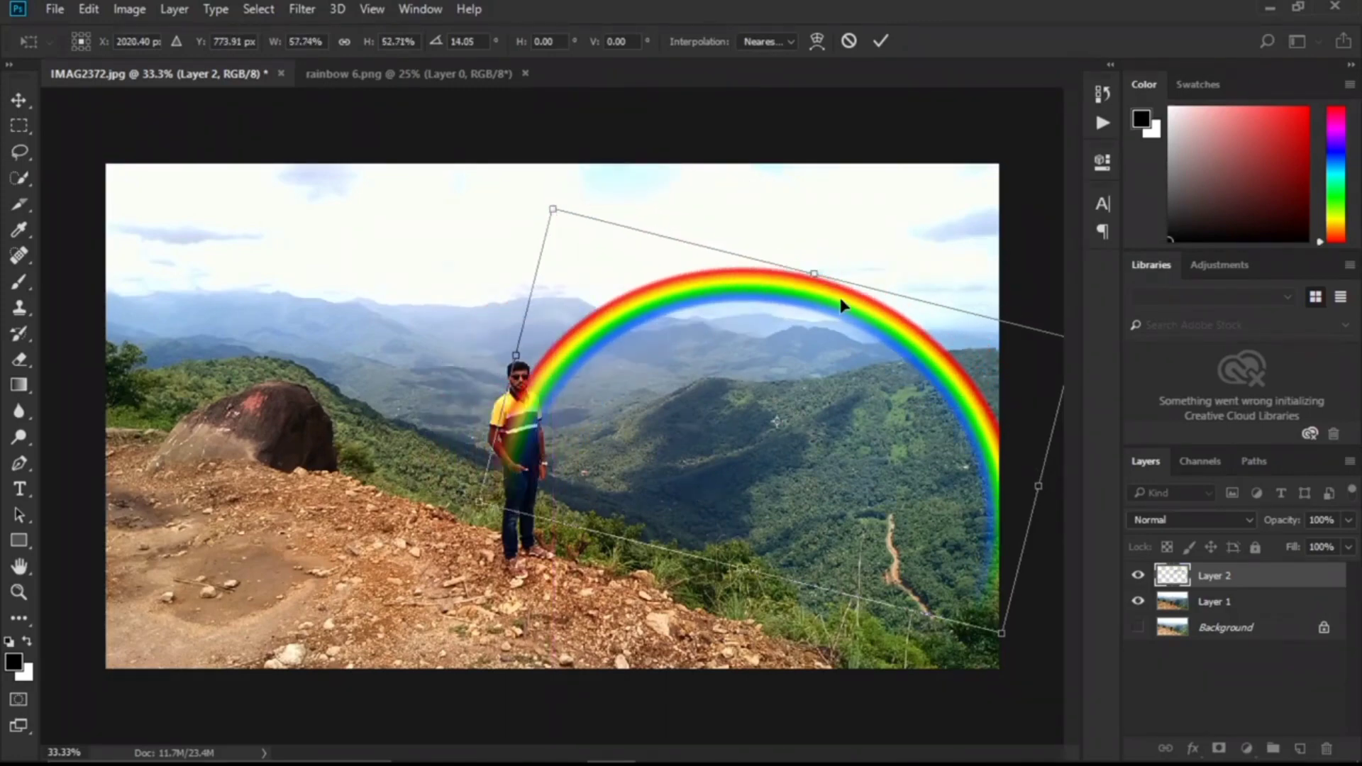
{"action": "left_click_drag", "start_coordinate": [842, 303], "coordinate": [932, 391]}
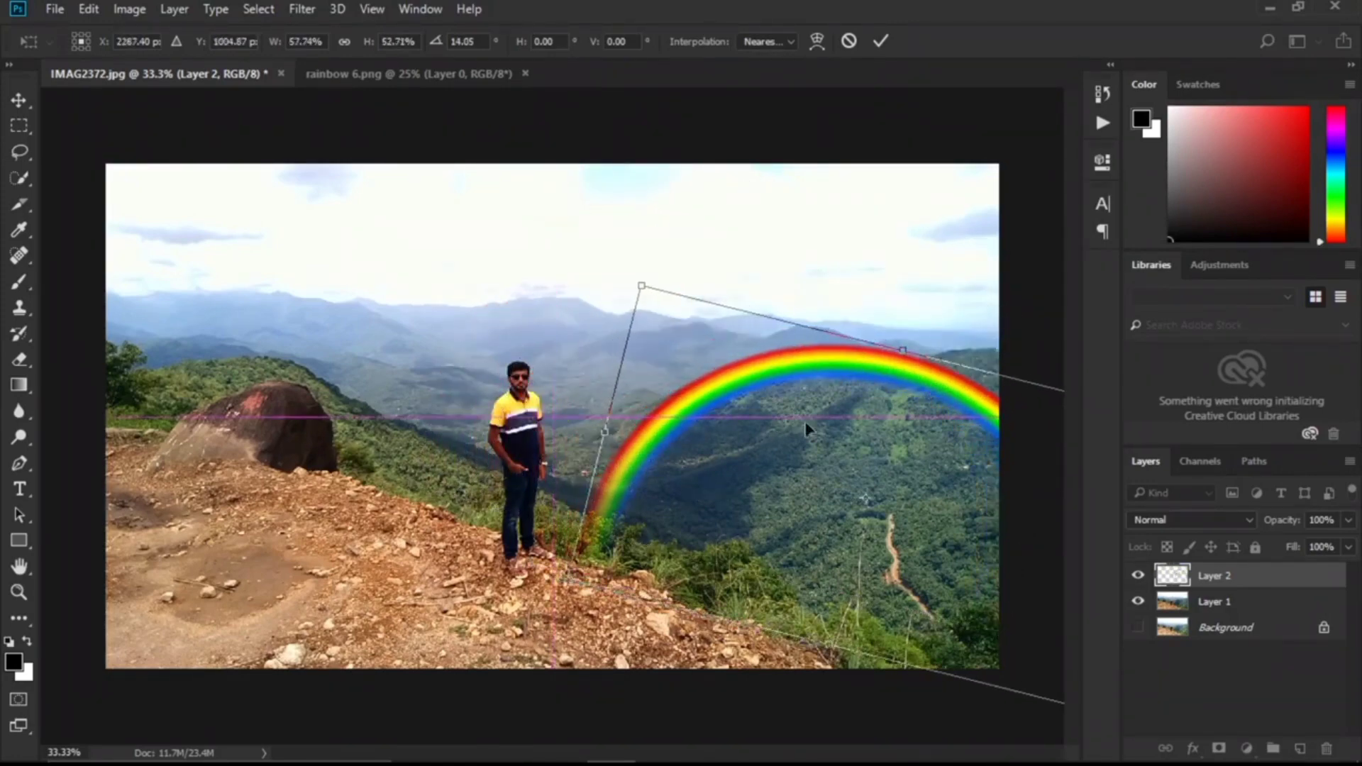
{"action": "left_click_drag", "start_coordinate": [663, 426], "coordinate": [671, 380]}
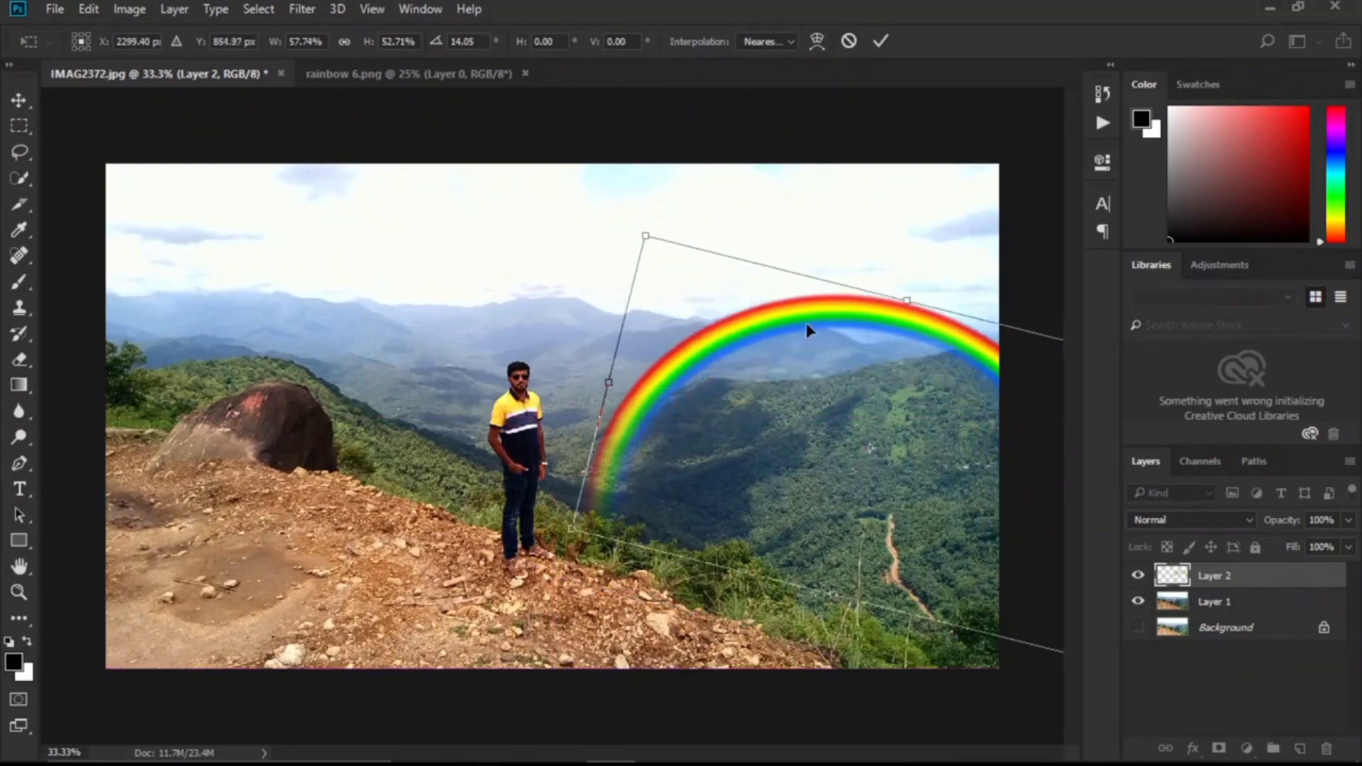
{"action": "left_click_drag", "start_coordinate": [915, 294], "coordinate": [889, 327]}
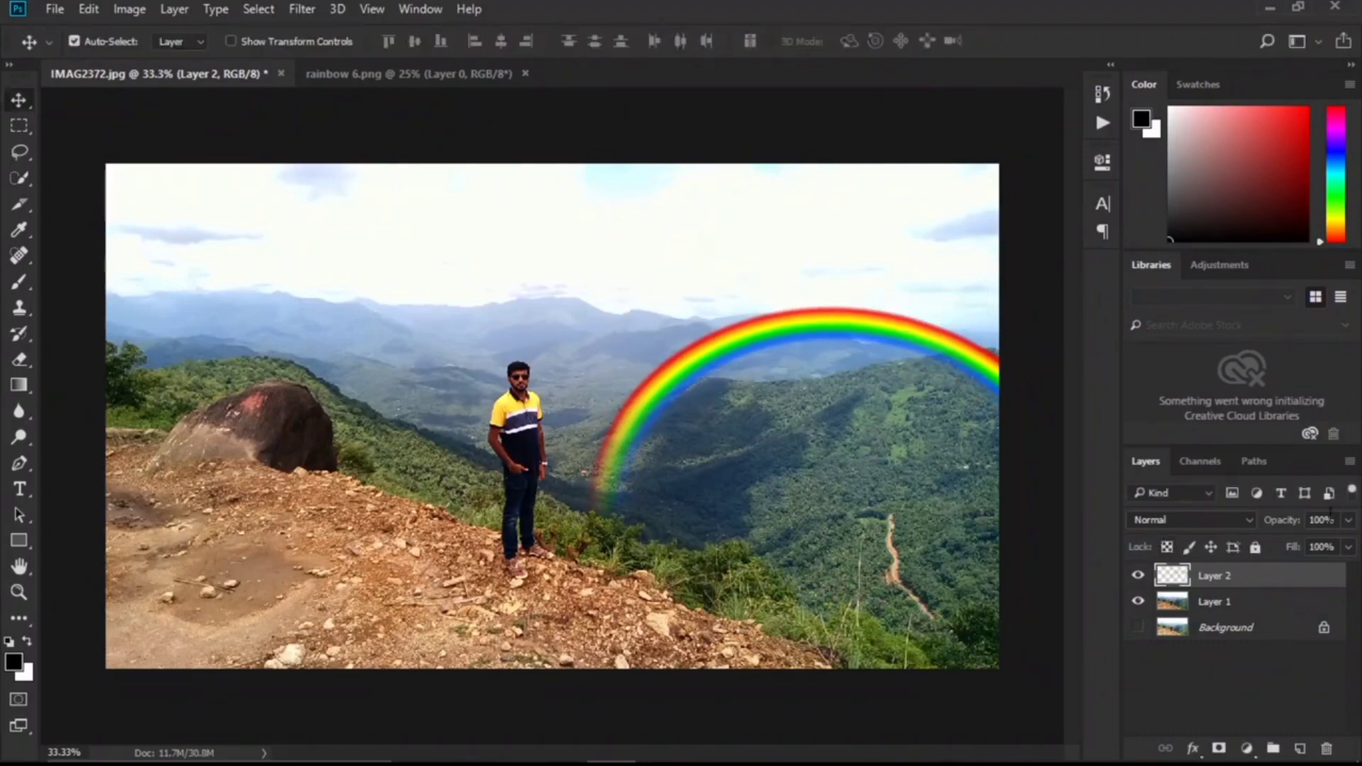
- Set the rainbow layer's opacity to 77% and fill to 82%, and shift the rainbow slightly lower over the hillside
{"action": "left_click", "coordinate": [1349, 521]}
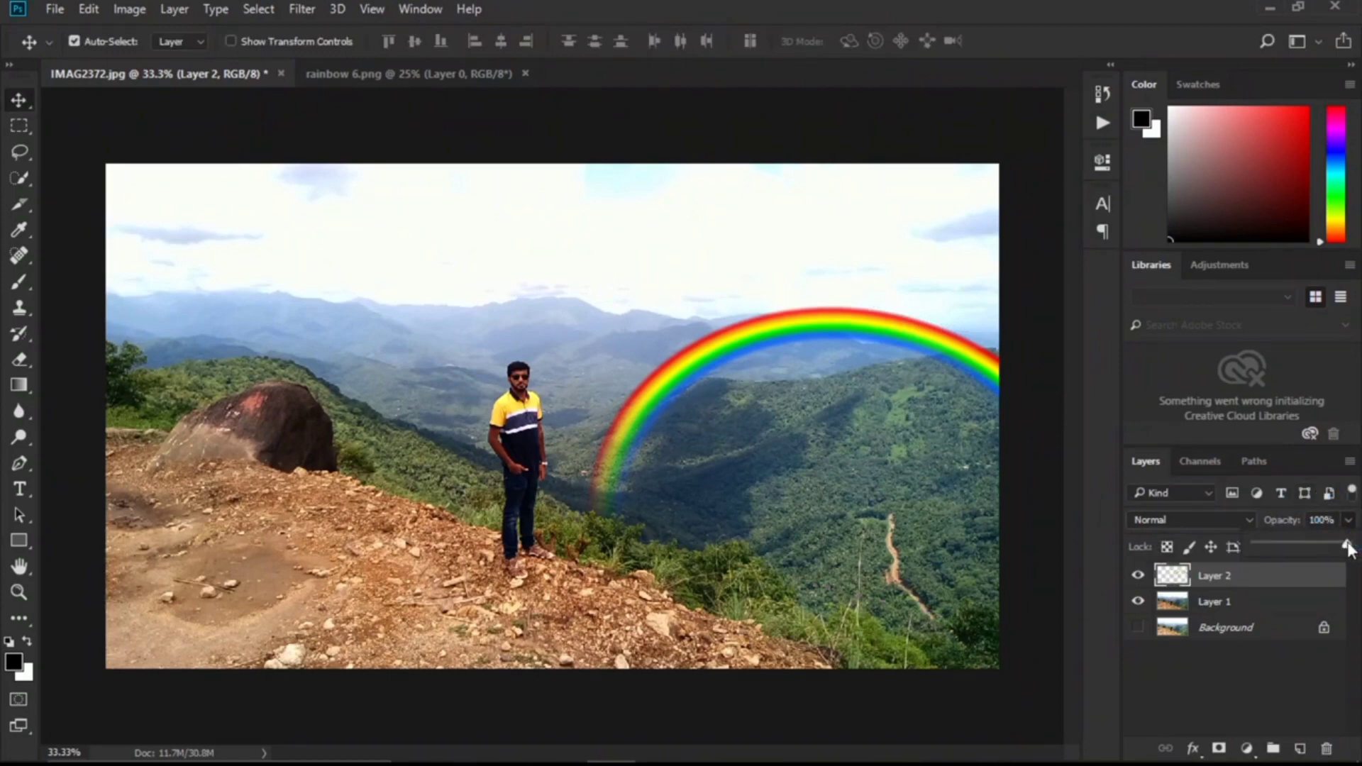
{"action": "mouse_move", "coordinate": [1350, 543]}
{"action": "left_mouse_down"}
{"action": "mouse_move", "coordinate": [1313, 543]}
{"action": "mouse_move", "coordinate": [1325, 543]}
{"action": "left_mouse_up"}
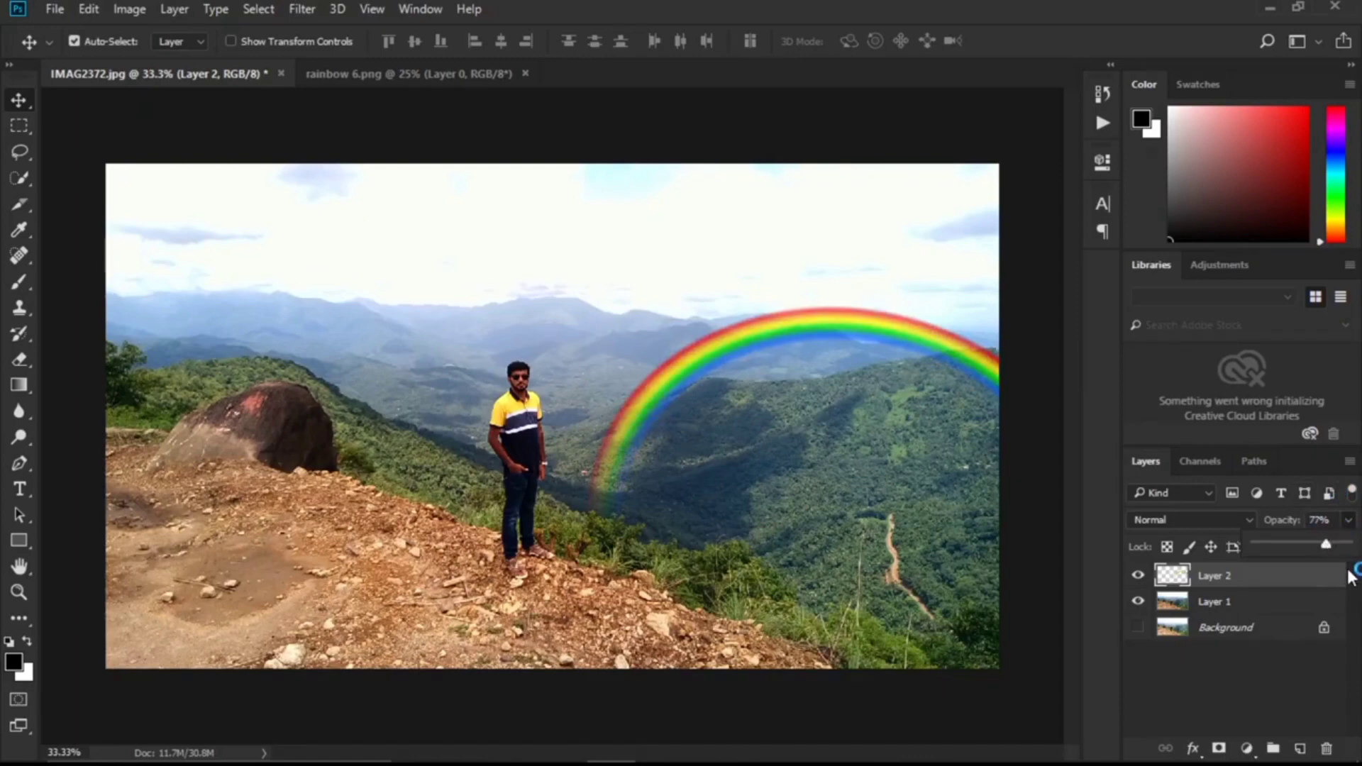
{"action": "left_click", "coordinate": [1348, 547]}
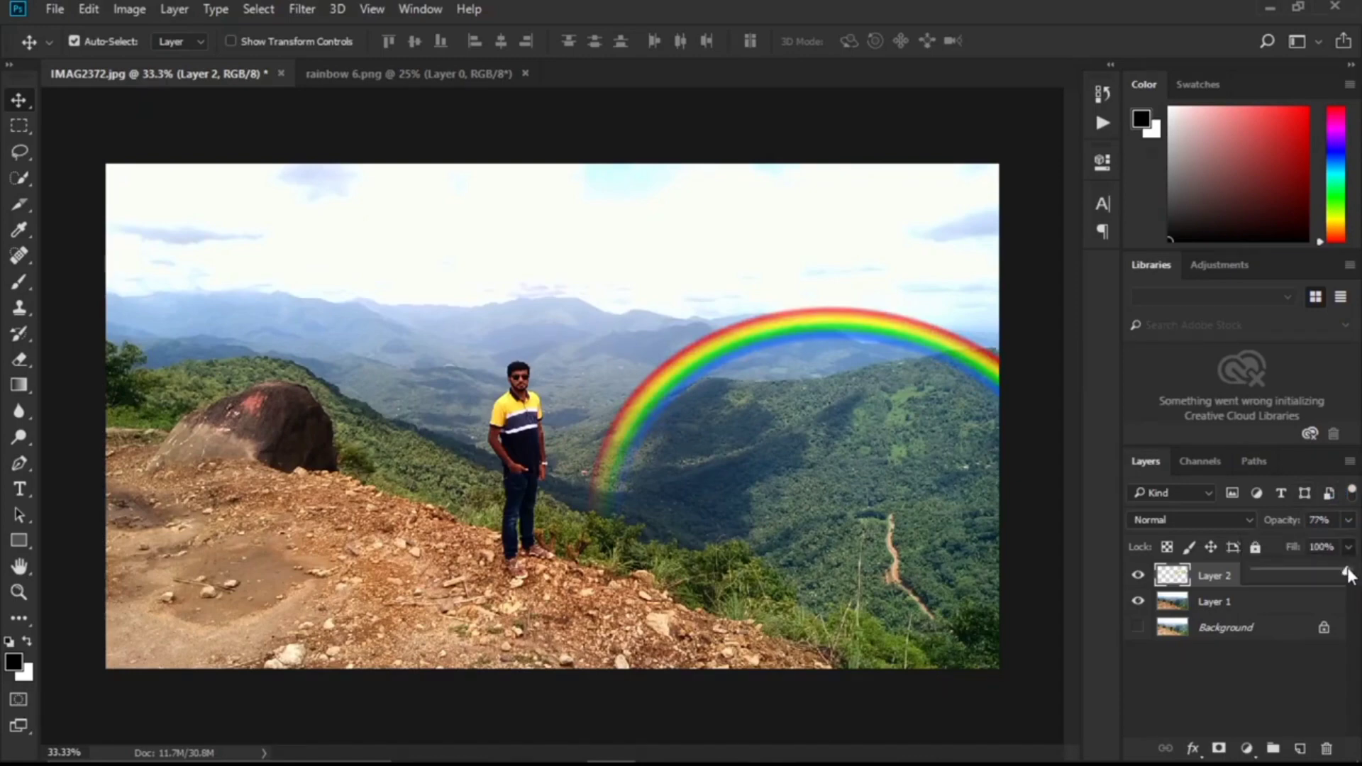
{"action": "left_click_drag", "start_coordinate": [1330, 572], "coordinate": [1325, 572]}
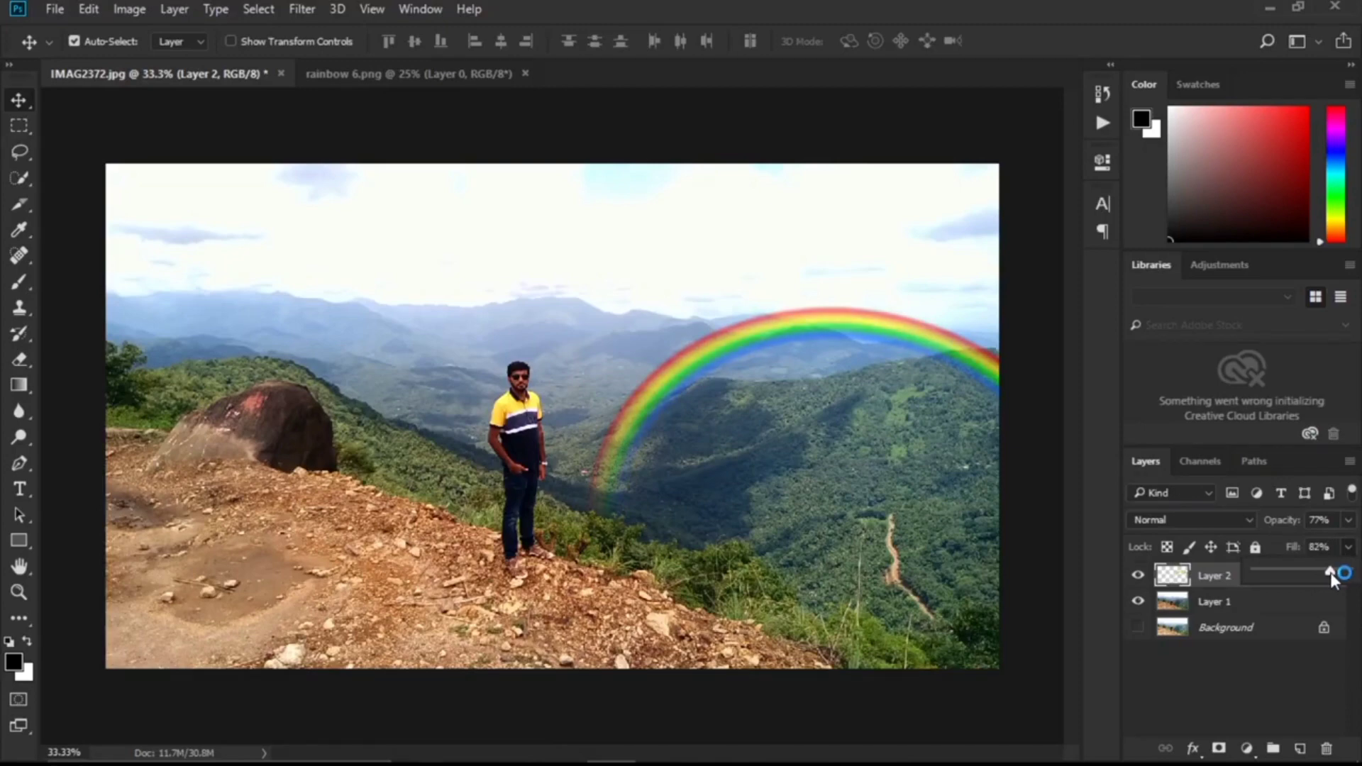
{"action": "left_click", "coordinate": [1088, 450]}
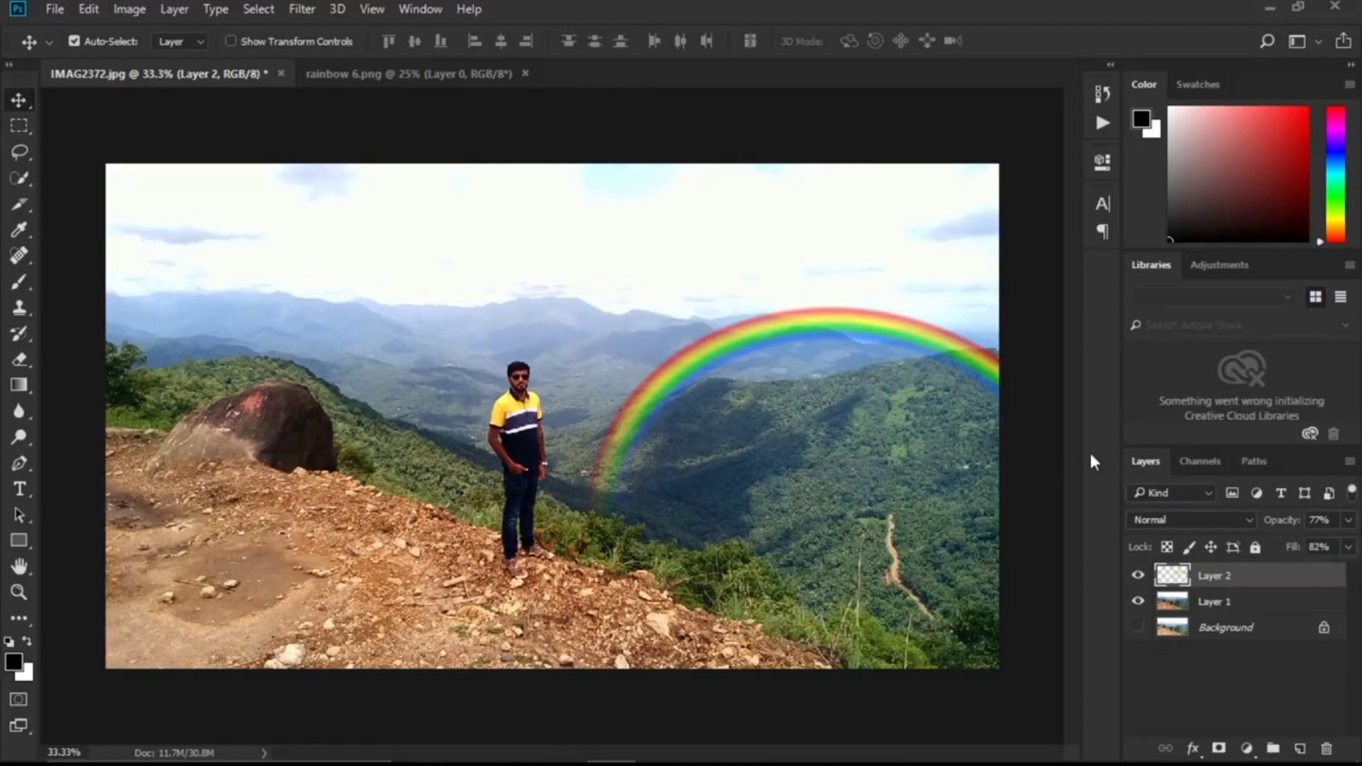
{"action": "left_click_drag", "start_coordinate": [898, 335], "coordinate": [915, 359]}
{"action": "left_click", "coordinate": [881, 401]}
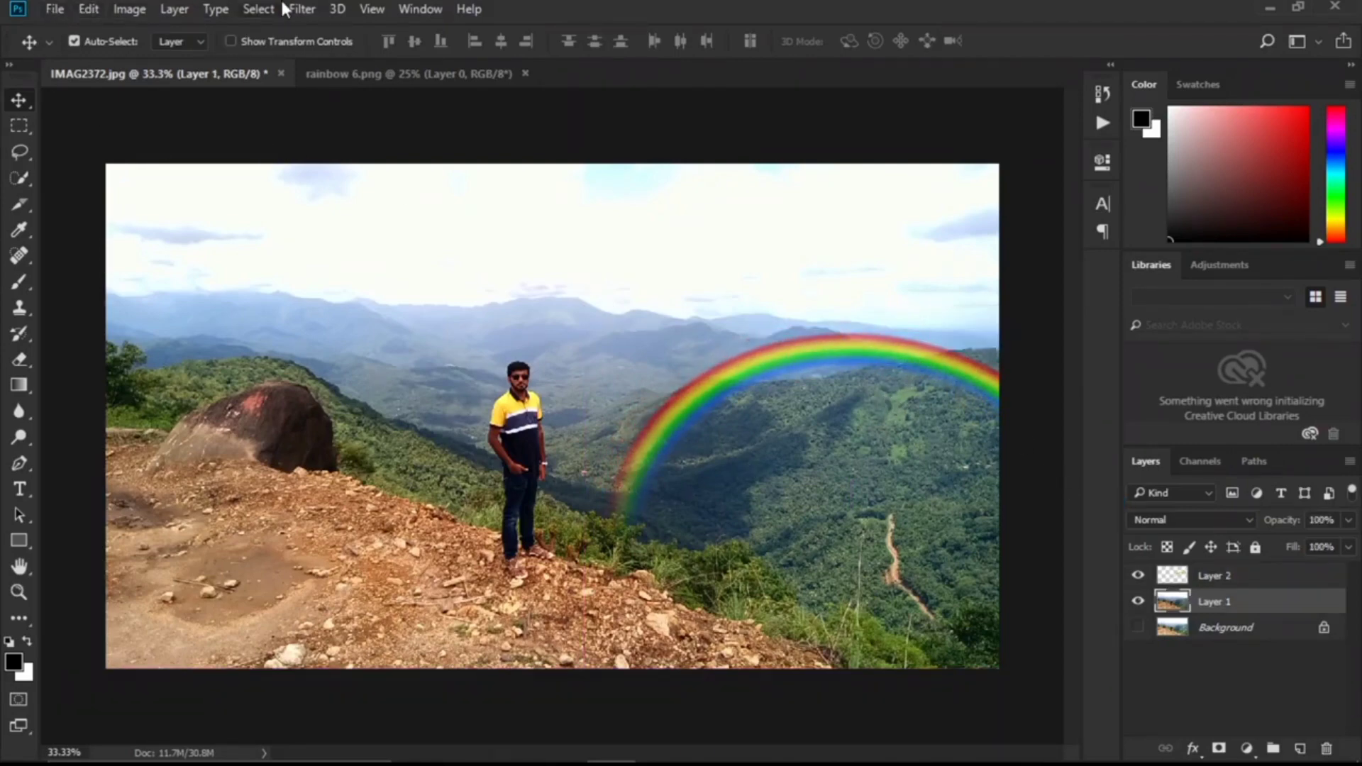
{"action": "left_click", "coordinate": [303, 10]}
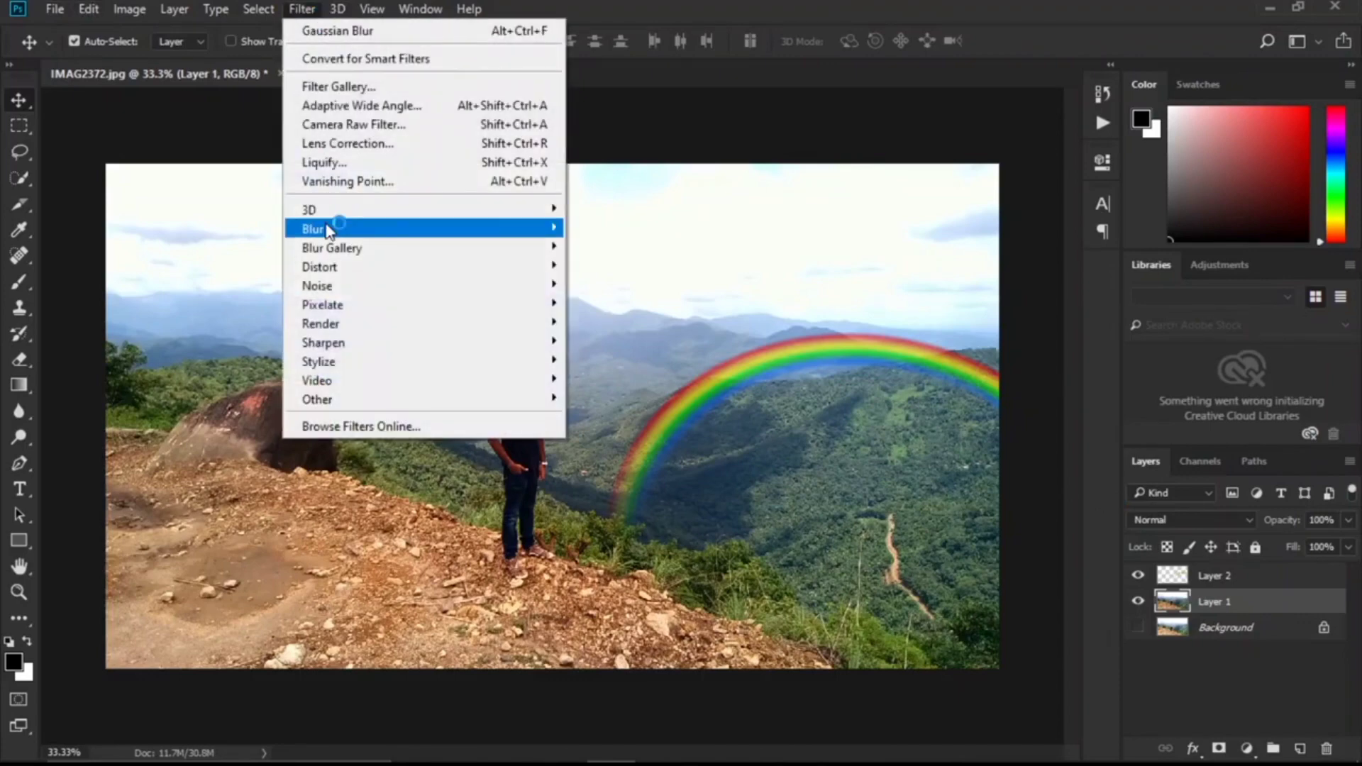
{"action": "mouse_move", "coordinate": [320, 228]}
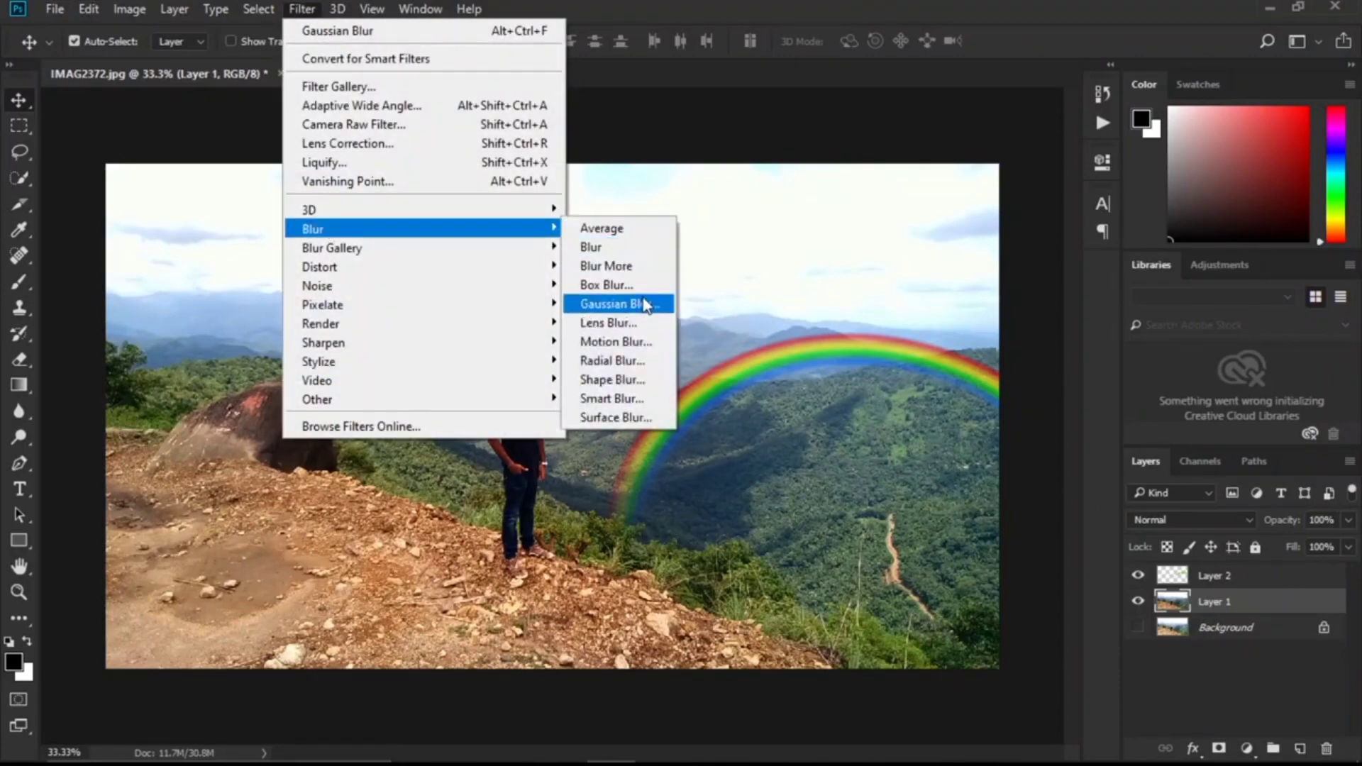
{"action": "left_click", "coordinate": [614, 304]}
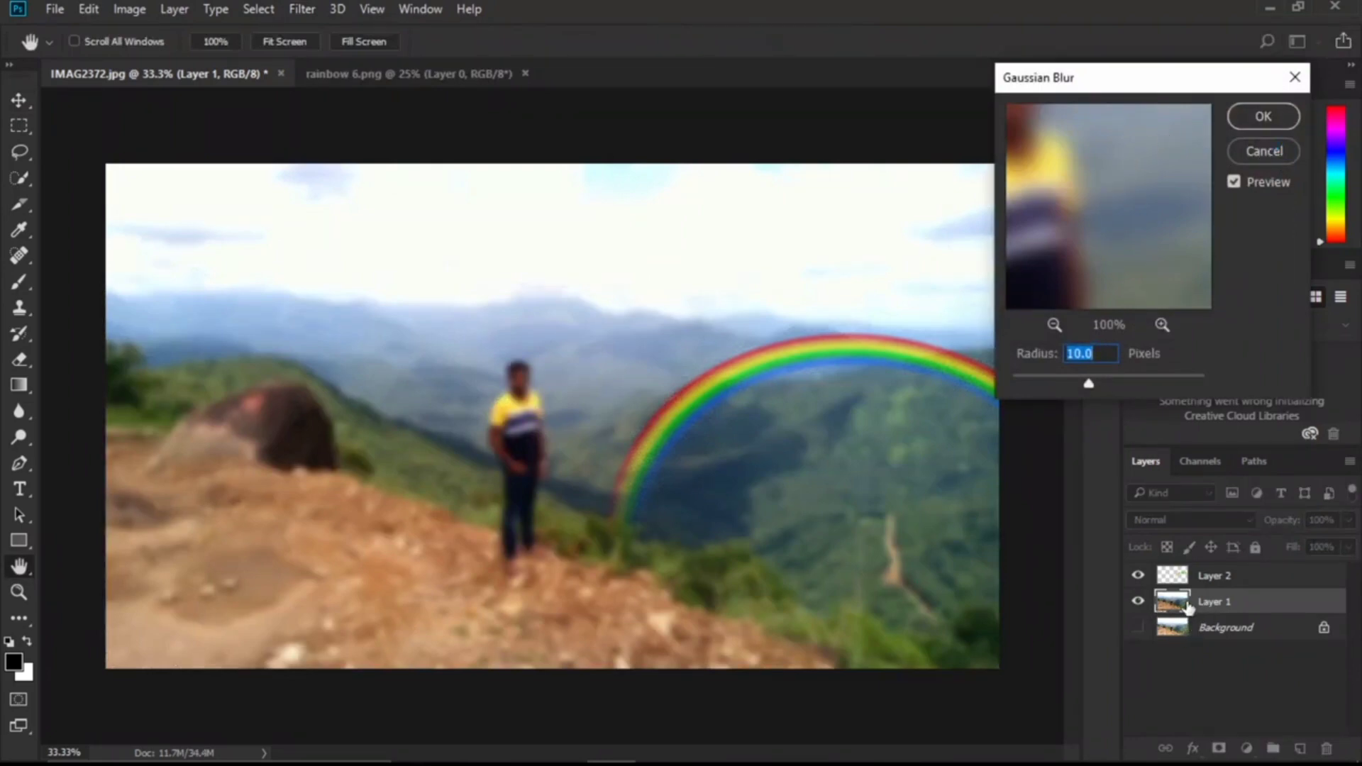
{"action": "left_click", "coordinate": [1256, 151]}
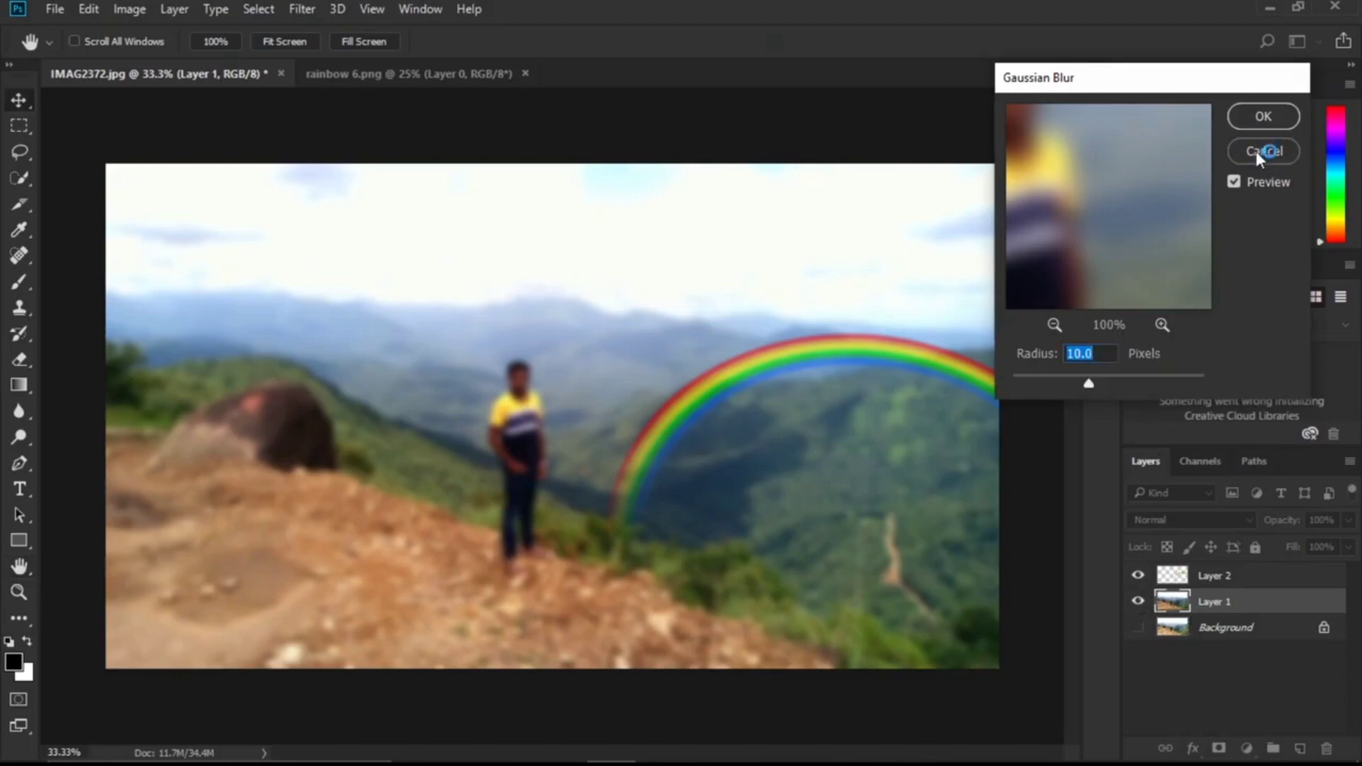
- Apply a Gaussian Blur with a radius of about 19.4 pixels to the rainbow on Layer 2
{"action": "left_click", "coordinate": [1173, 578]}
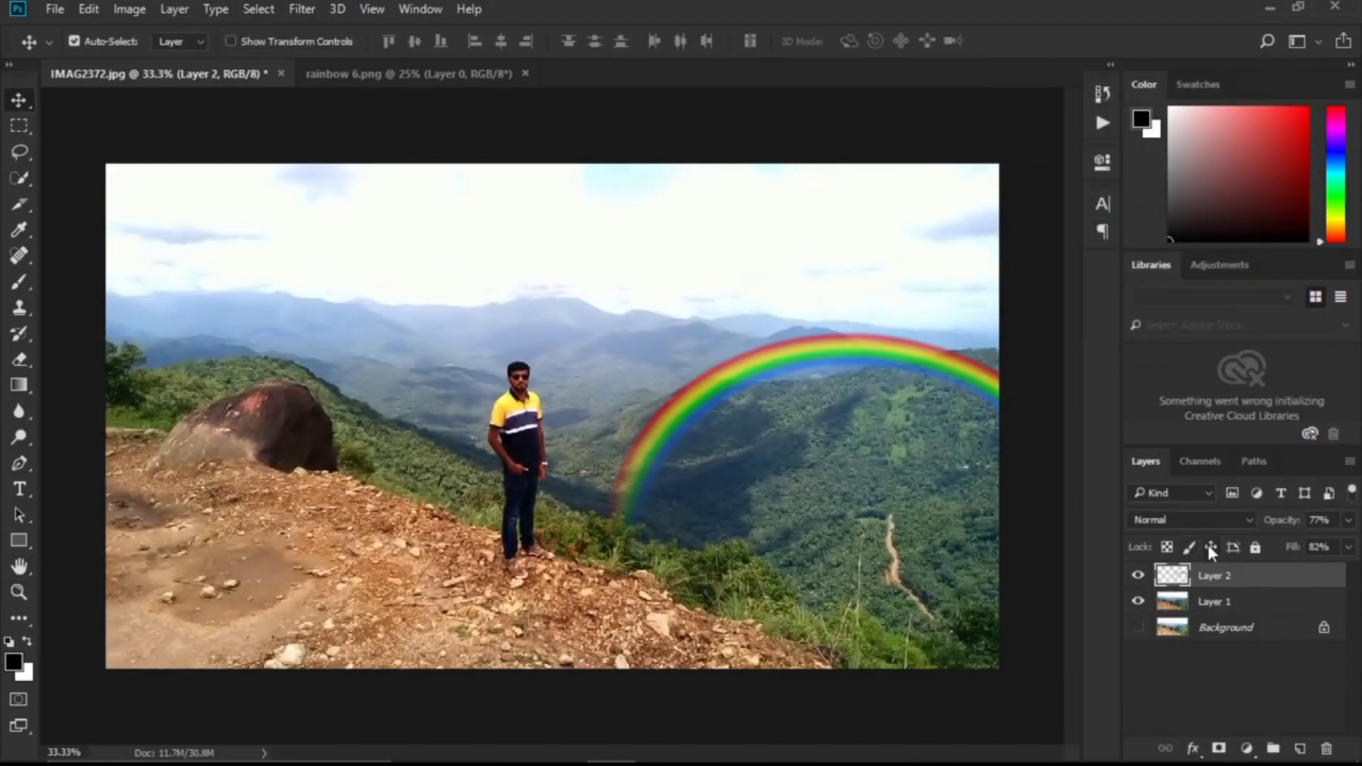
{"action": "left_click", "coordinate": [312, 8]}
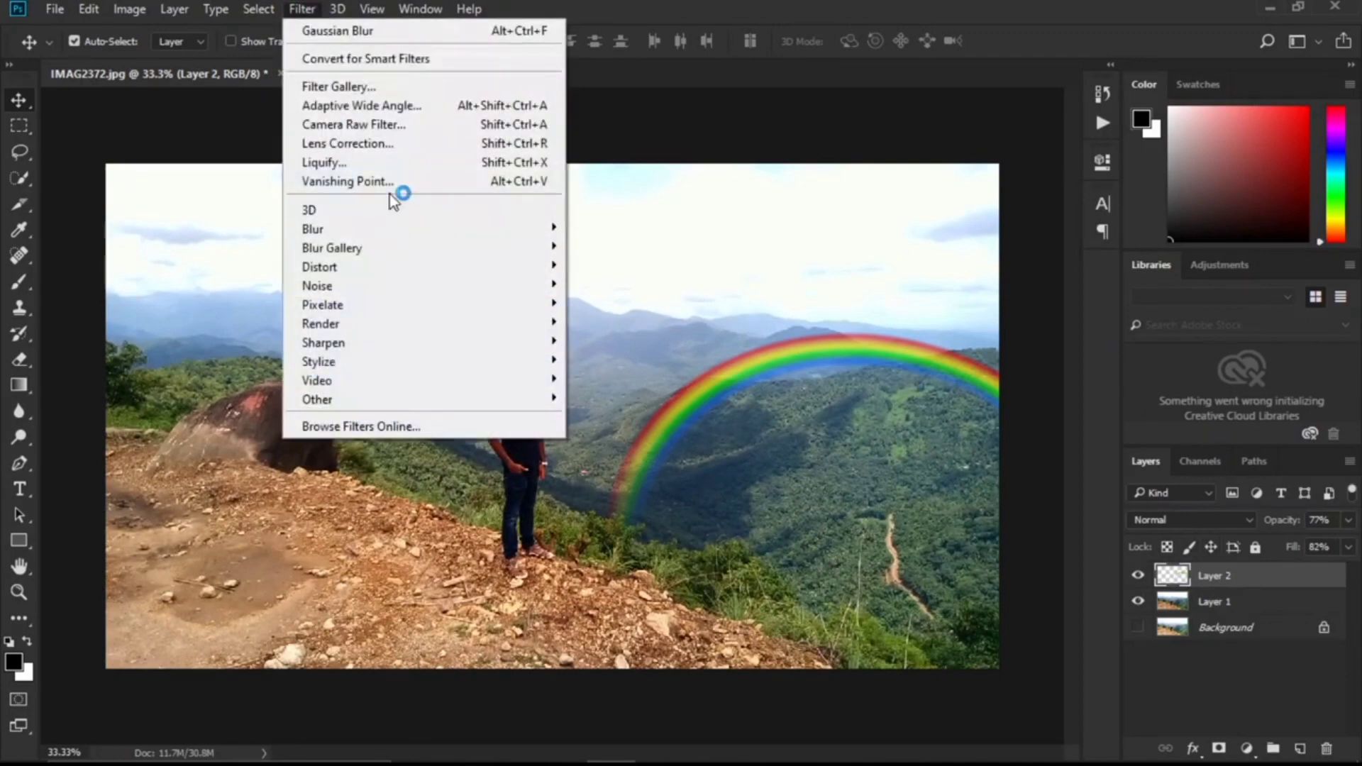
{"action": "mouse_move", "coordinate": [393, 252]}
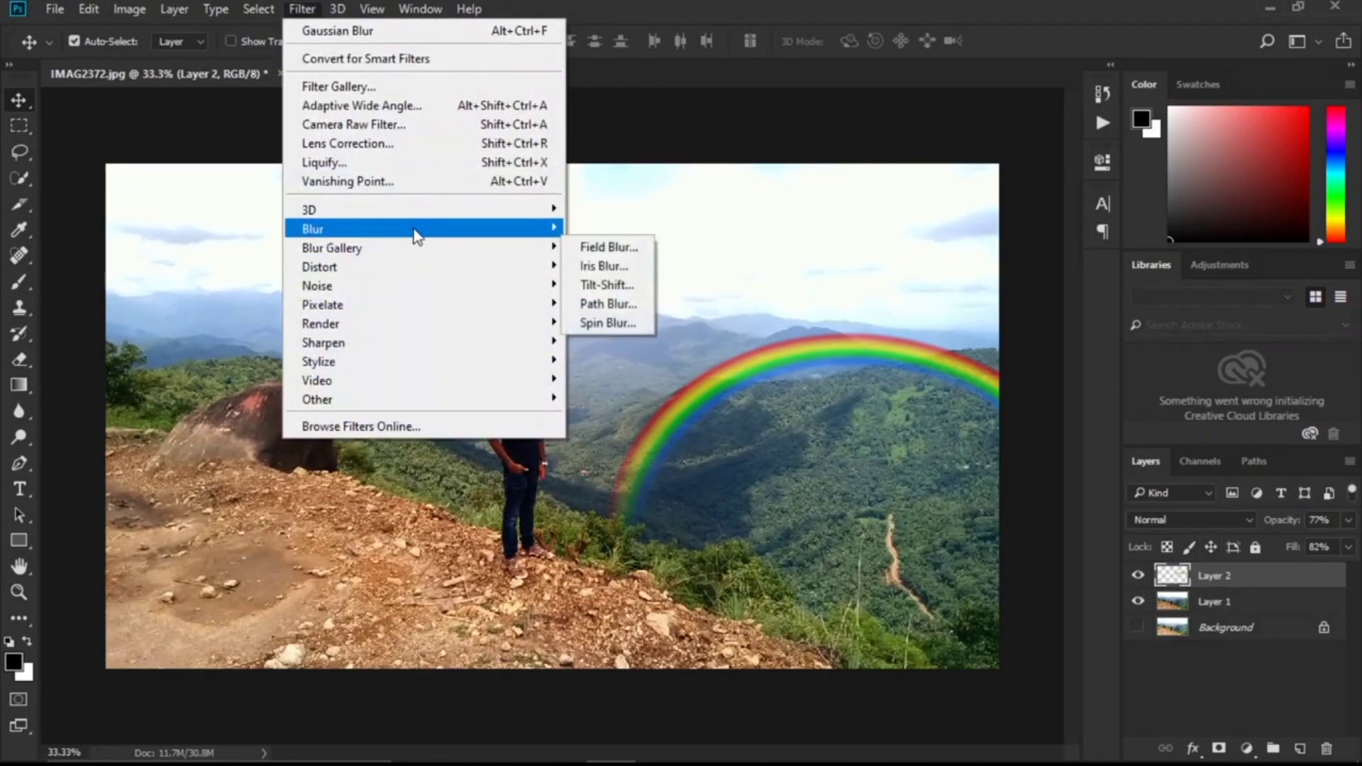
{"action": "mouse_move", "coordinate": [416, 229]}
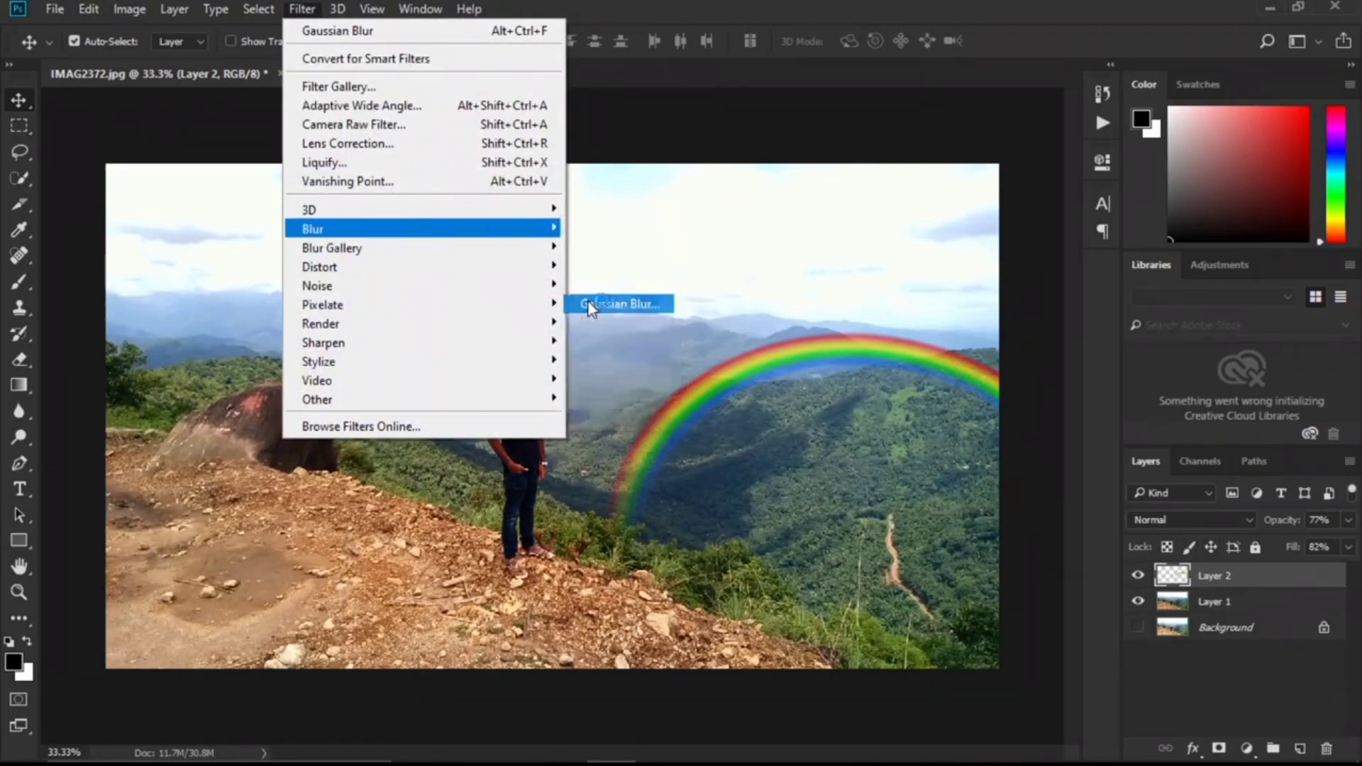
{"action": "left_click", "coordinate": [597, 304]}
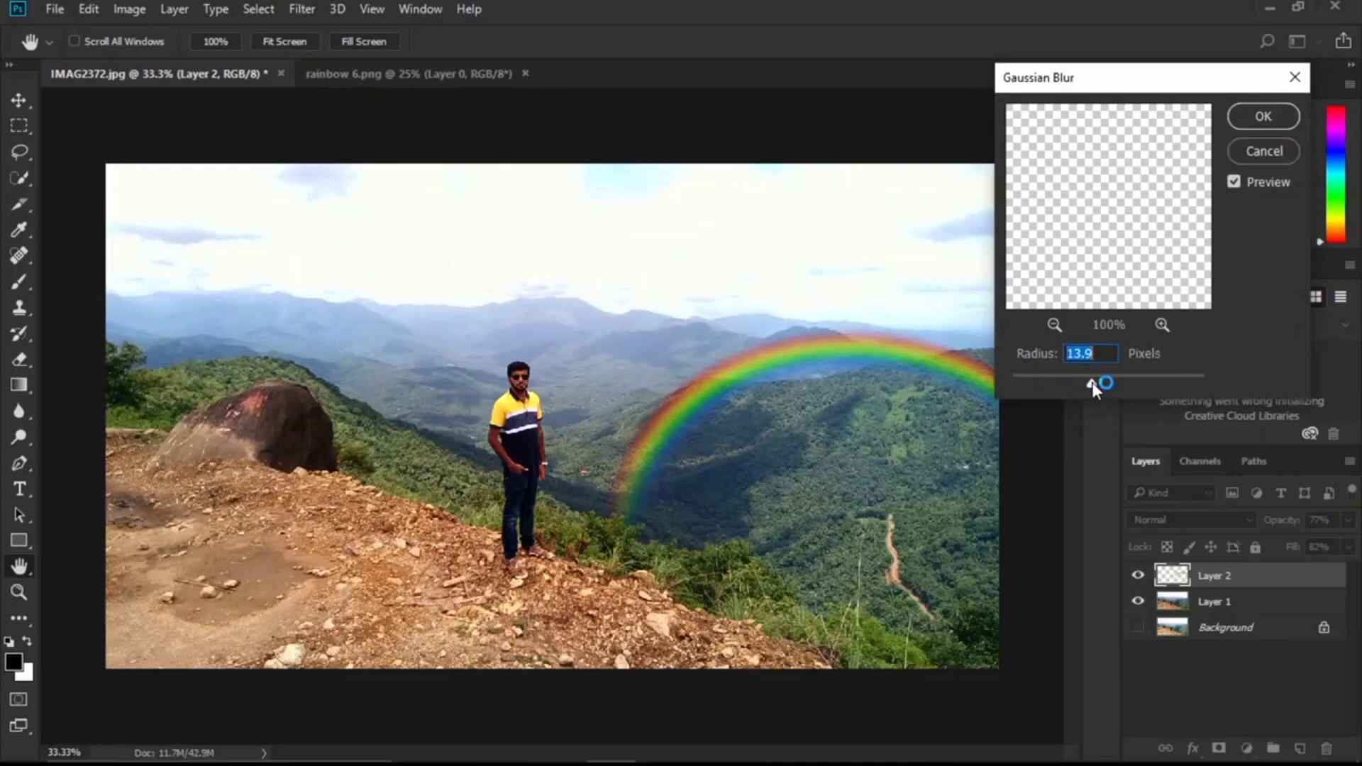
{"action": "left_click_drag", "start_coordinate": [1091, 384], "coordinate": [1098, 384]}
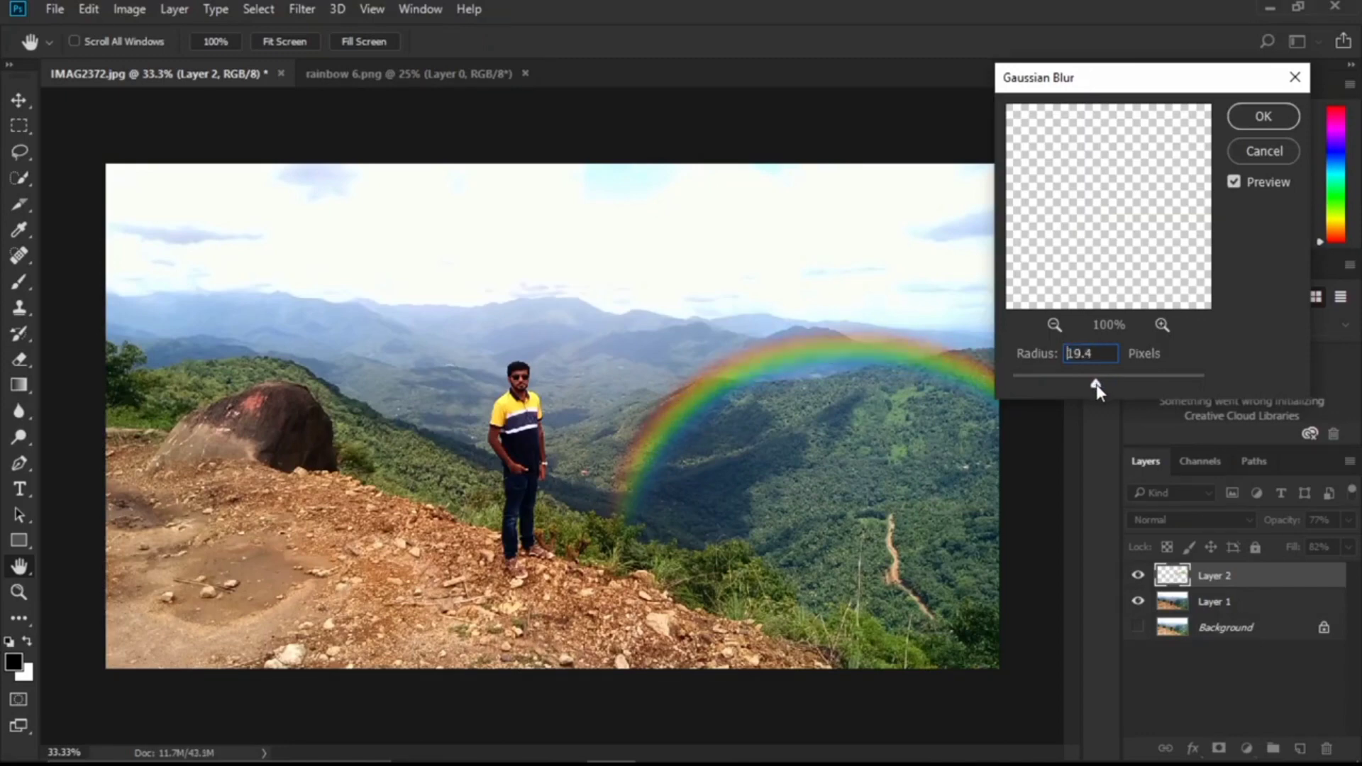
{"action": "left_click", "coordinate": [1260, 115]}
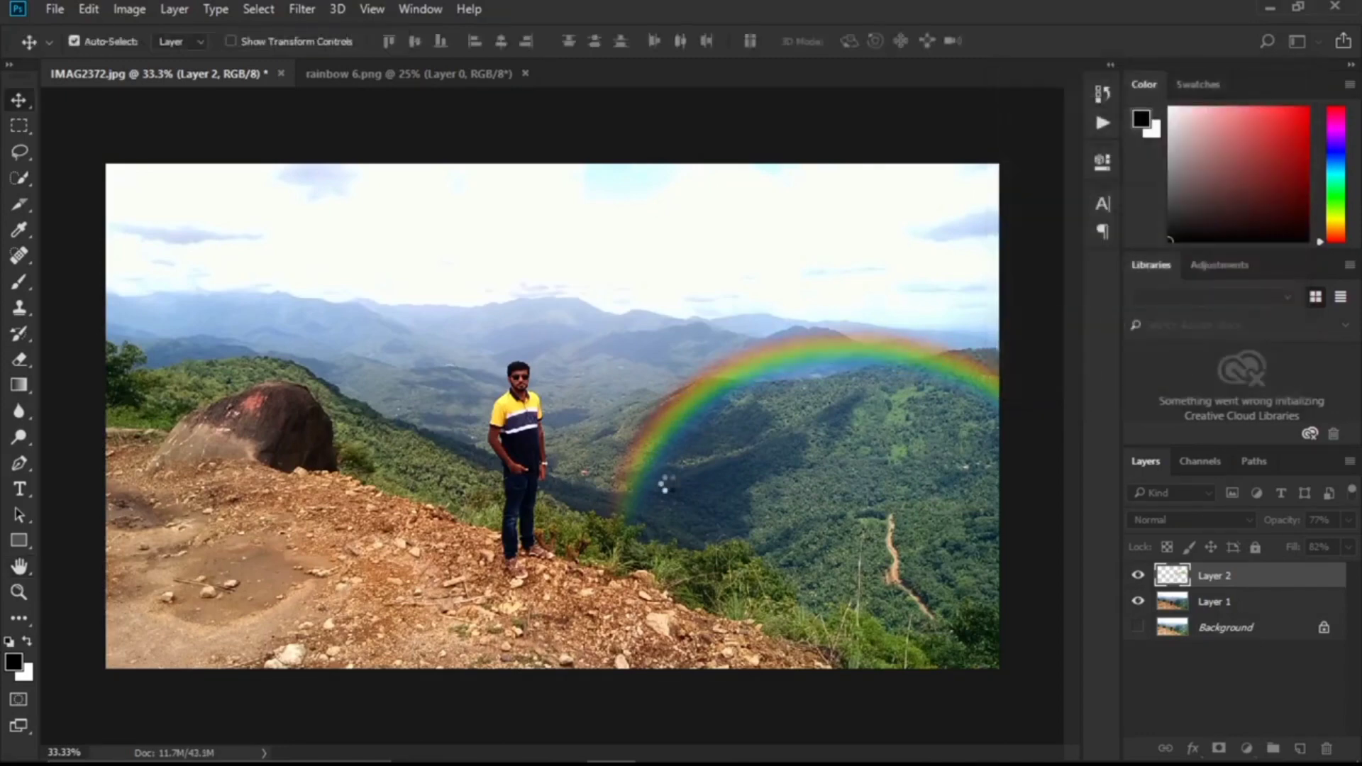
- Nudge the blurred rainbow on Layer 2 slightly lower over the hills and rotate it about 13.5° clockwise
{"action": "left_click_drag", "start_coordinate": [881, 350], "coordinate": [889, 361]}
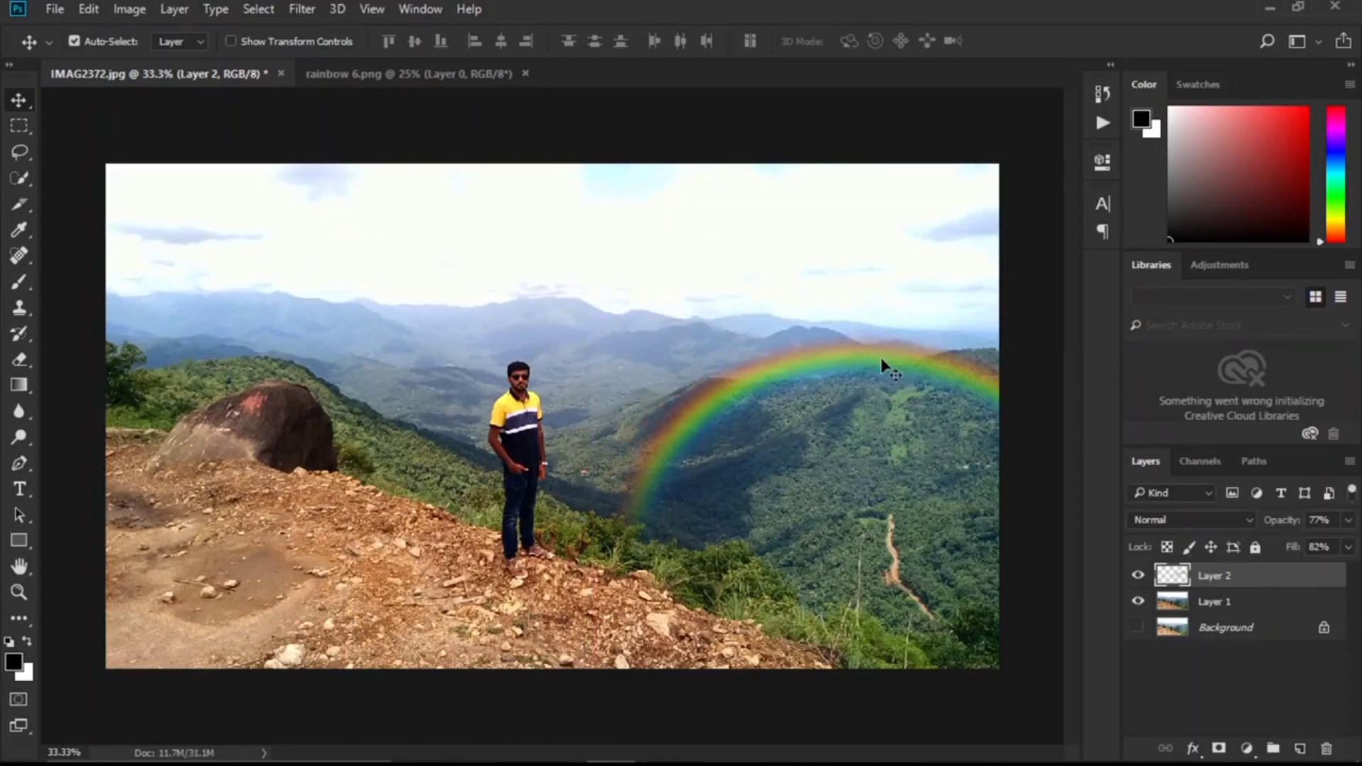
{"action": "key", "text": "ctrl+t"}
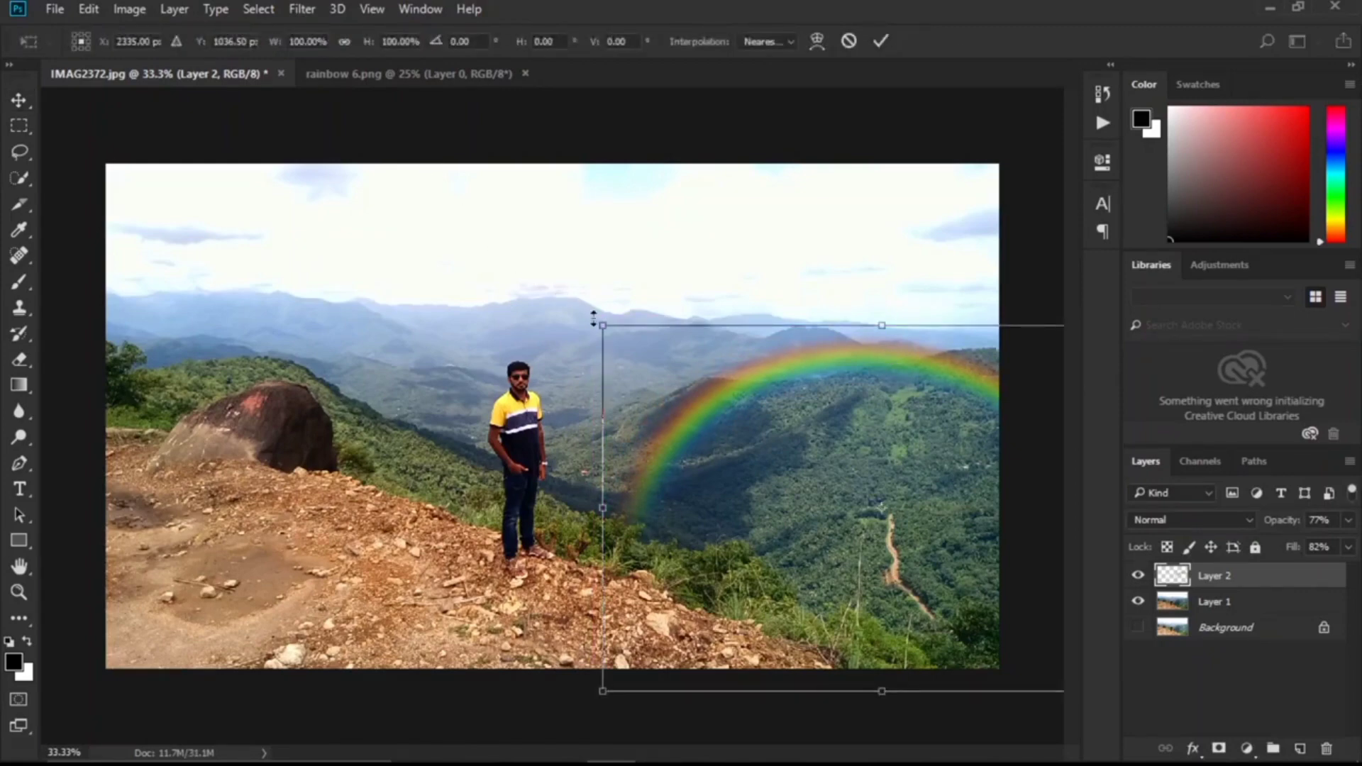
{"action": "left_click_drag", "start_coordinate": [589, 320], "coordinate": [660, 275]}
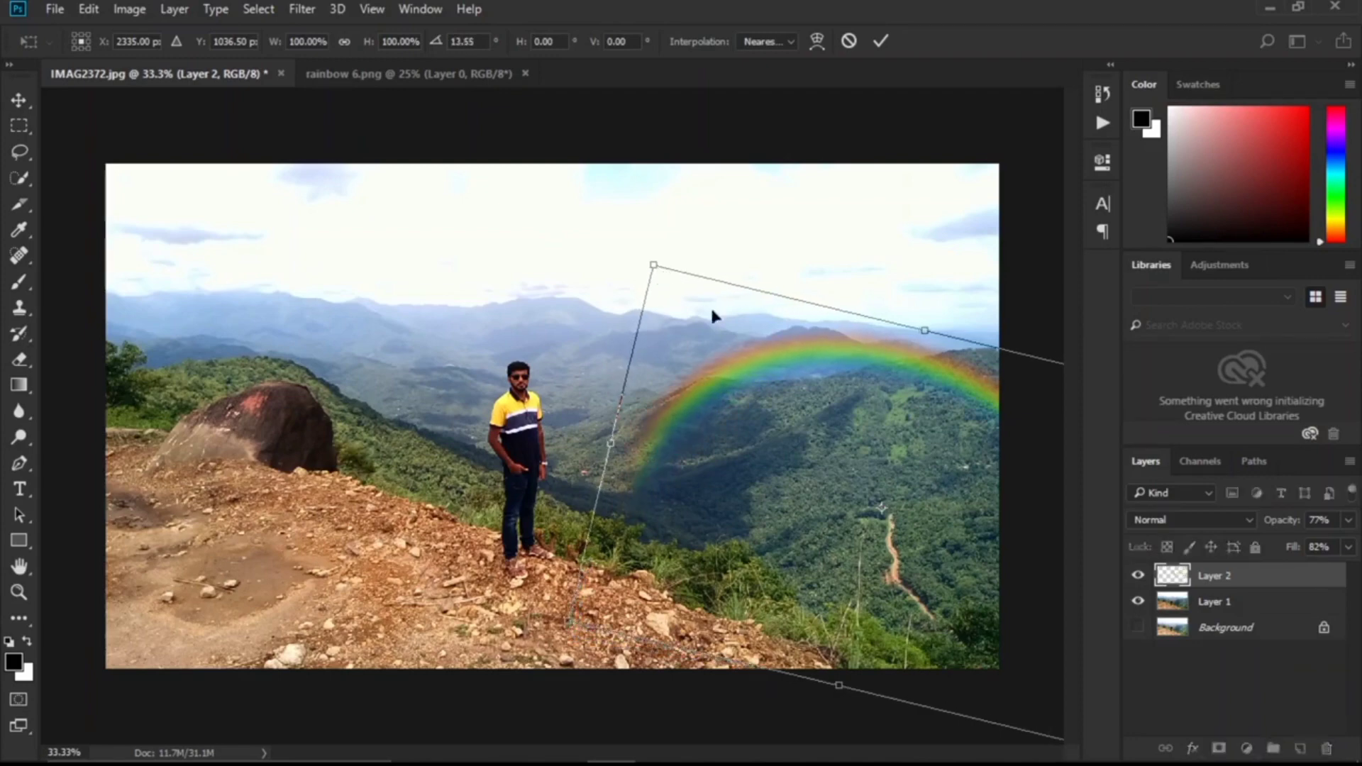
{"action": "left_click_drag", "start_coordinate": [883, 352], "coordinate": [879, 359]}
{"action": "left_click", "coordinate": [887, 39]}
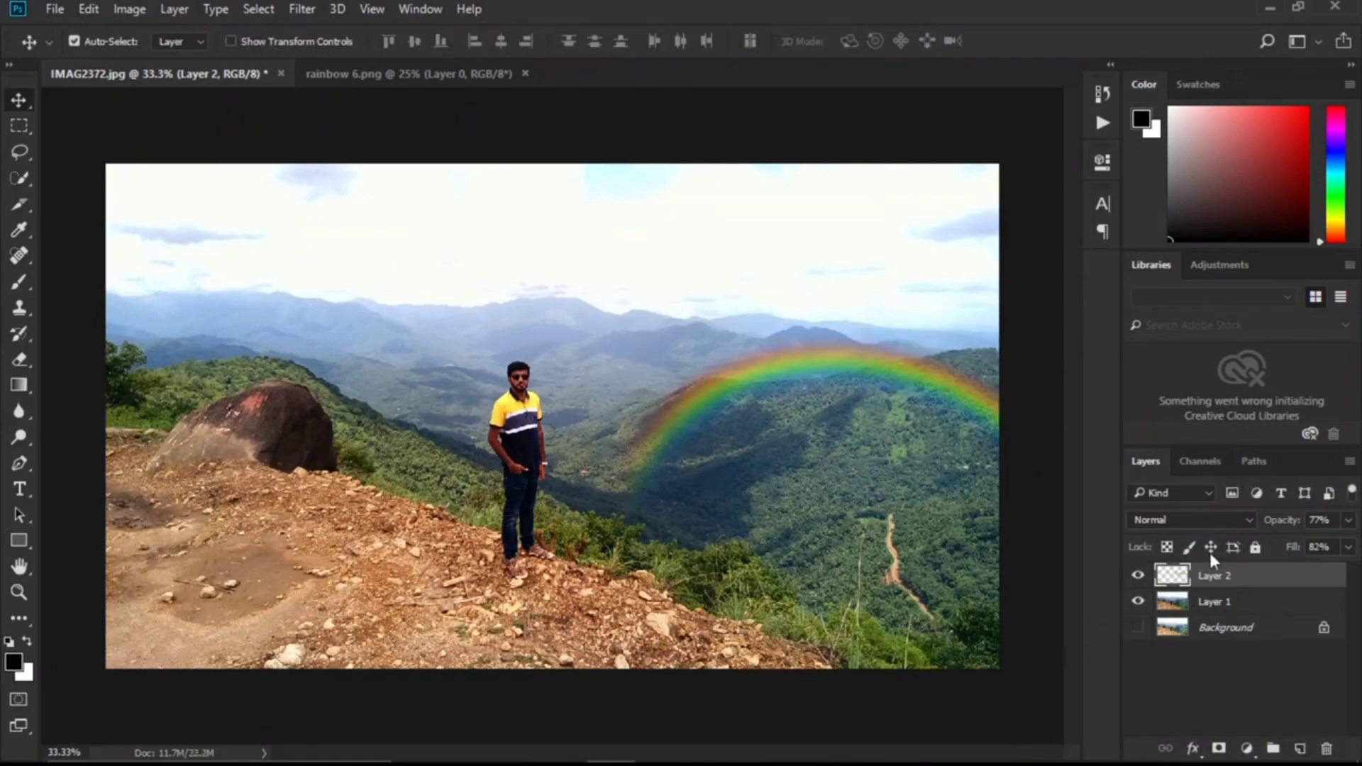
- Compare the photo with and without the rainbow, and set Layer 2's fill to 80% and opacity to 65%
{"action": "left_click", "coordinate": [1138, 577]}
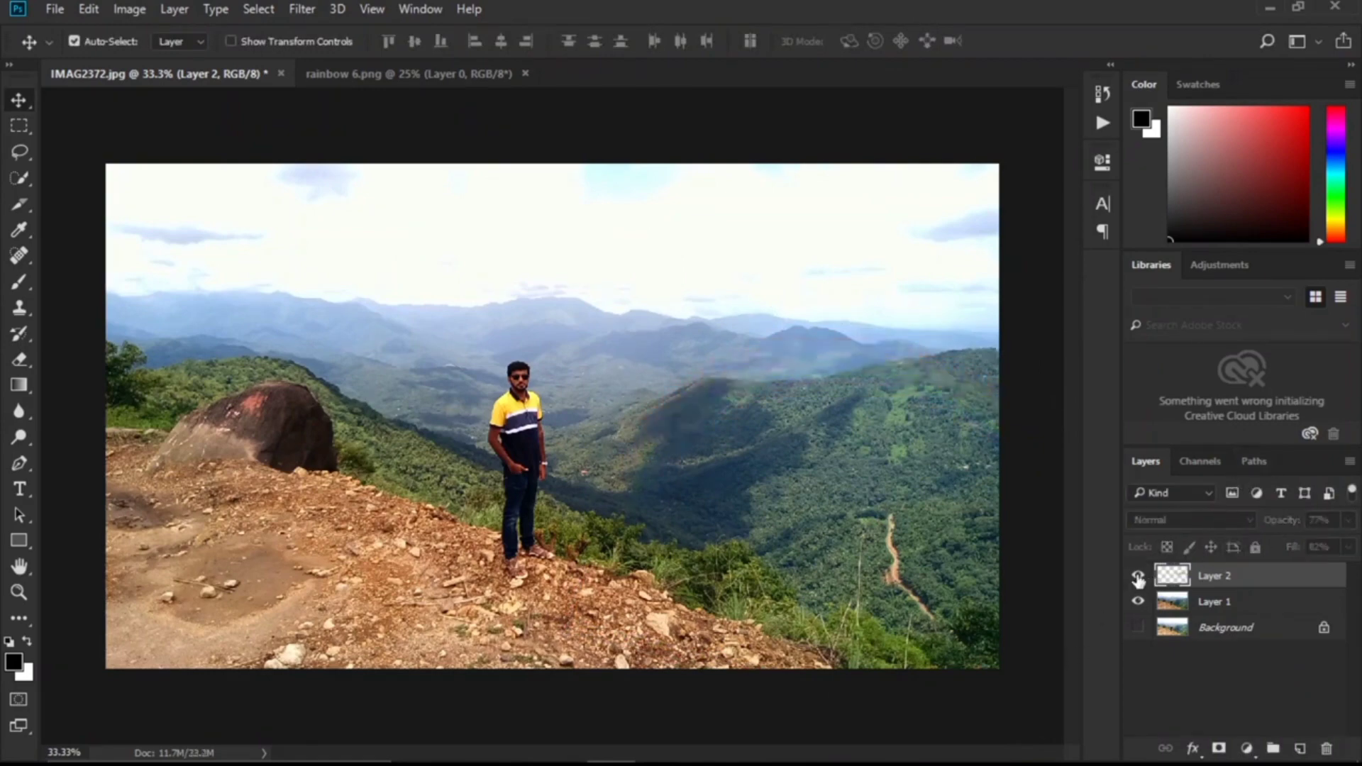
{"action": "left_click", "coordinate": [1137, 577]}
{"action": "left_click", "coordinate": [1348, 547]}
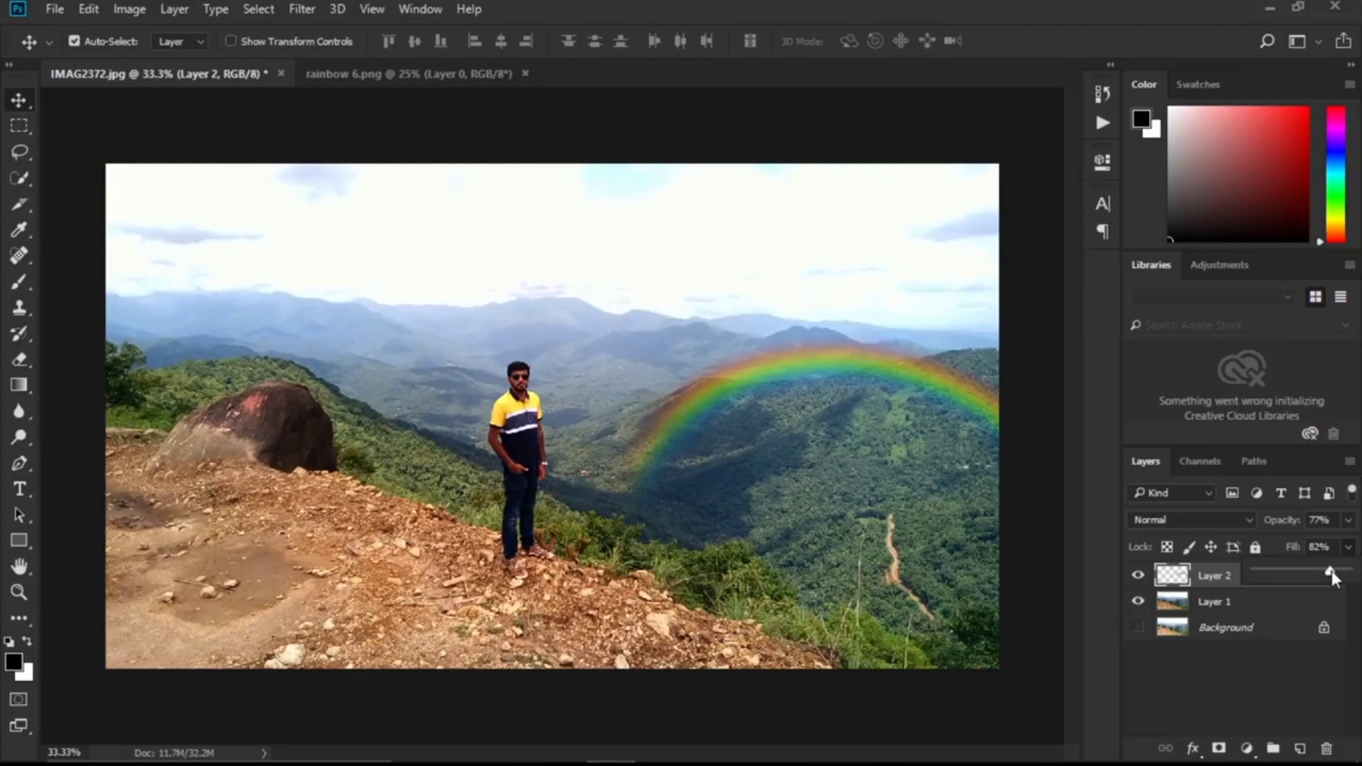
{"action": "mouse_move", "coordinate": [1331, 571]}
{"action": "left_mouse_down"}
{"action": "mouse_move", "coordinate": [1356, 574]}
{"action": "mouse_move", "coordinate": [1340, 579]}
{"action": "left_mouse_up"}
{"action": "left_click", "coordinate": [1350, 520]}
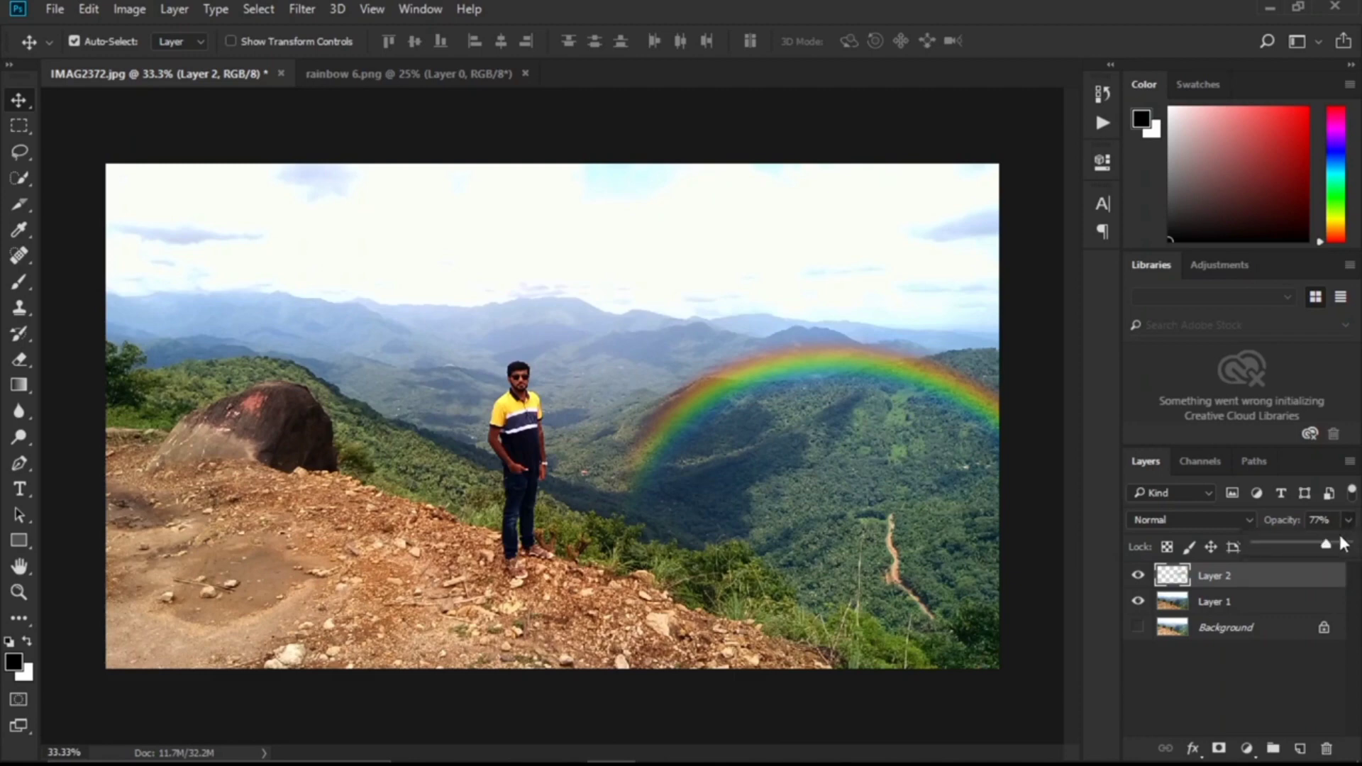
{"action": "left_click_drag", "start_coordinate": [1311, 544], "coordinate": [1309, 545]}
{"action": "left_click", "coordinate": [1172, 602]}
{"action": "left_click", "coordinate": [1169, 583]}
- Set up saving the edited photo as a JPEG copy in the rainbow folder, with its file name open for editing
{"action": "left_click", "coordinate": [53, 8]}
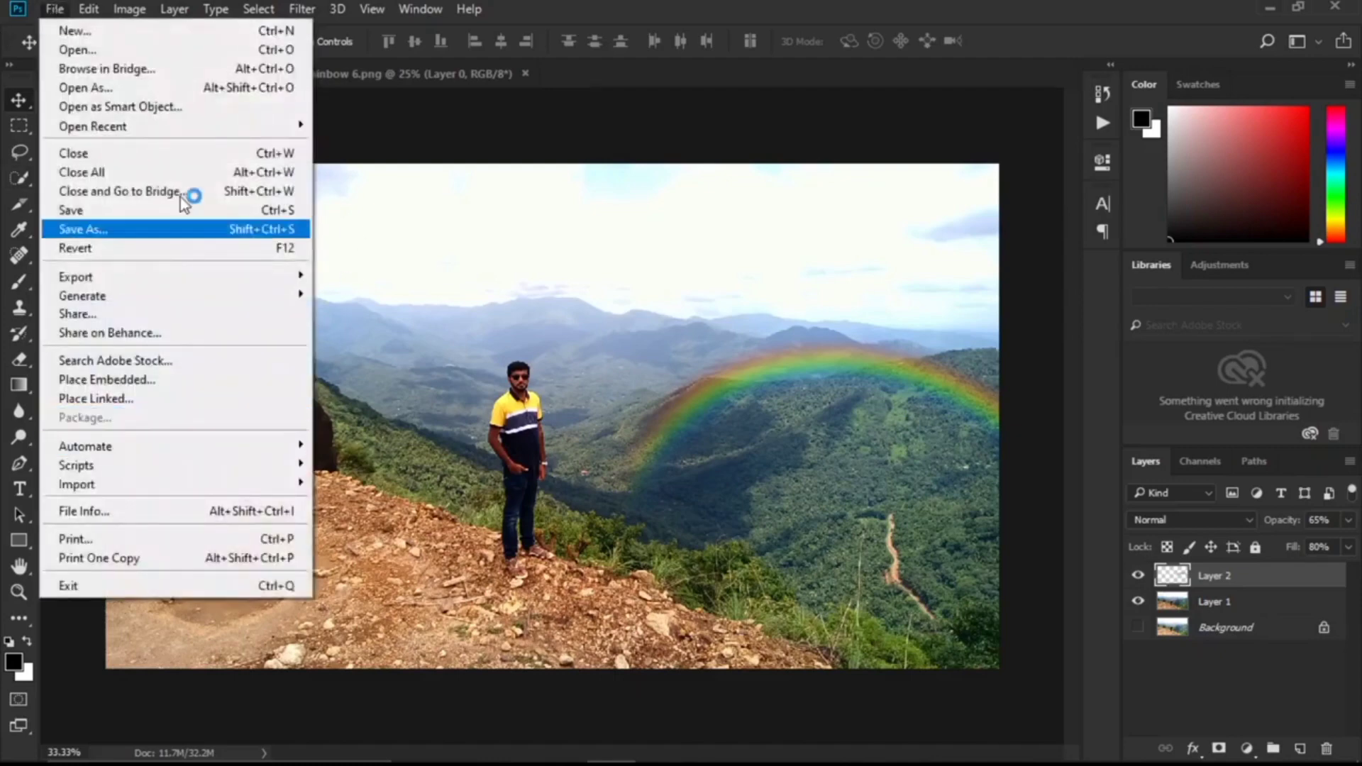
{"action": "left_click", "coordinate": [158, 228]}
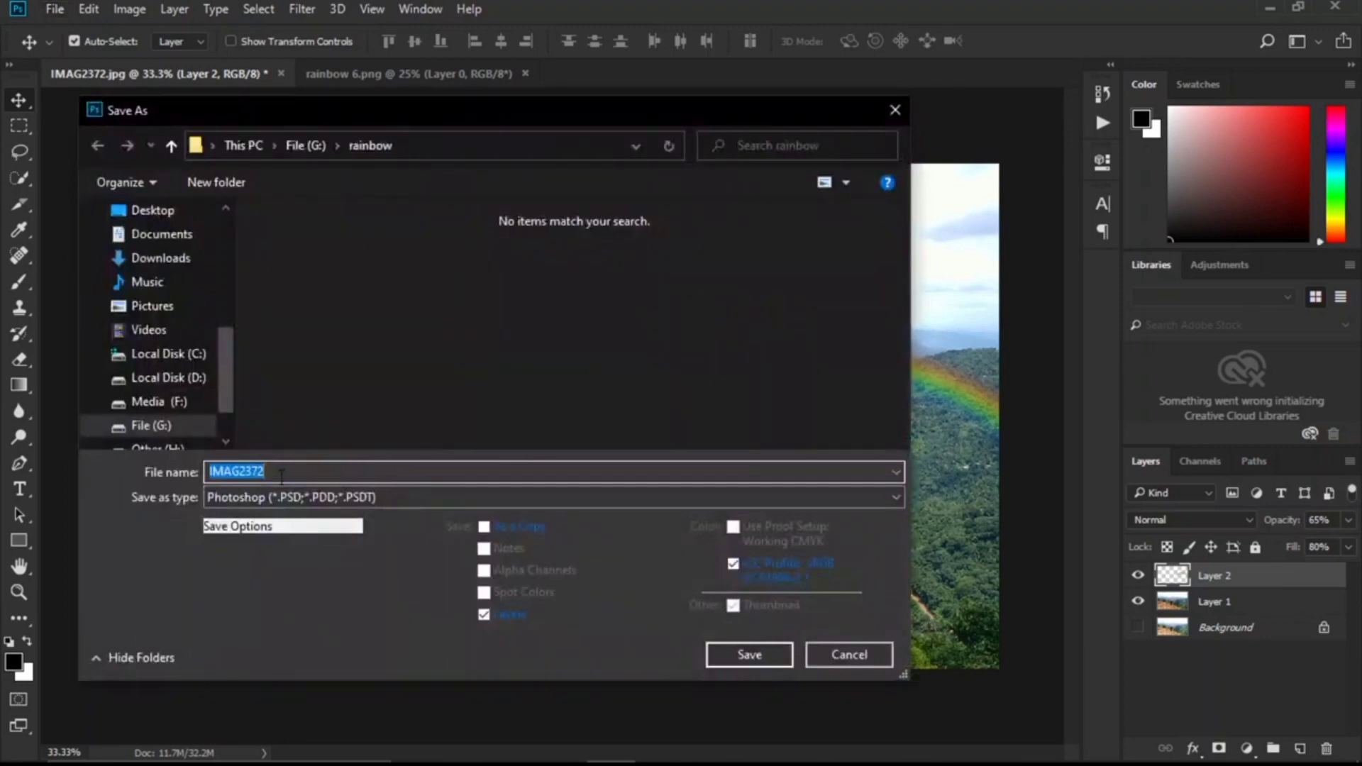
{"action": "left_click", "coordinate": [383, 497]}
{"action": "left_click", "coordinate": [312, 298]}
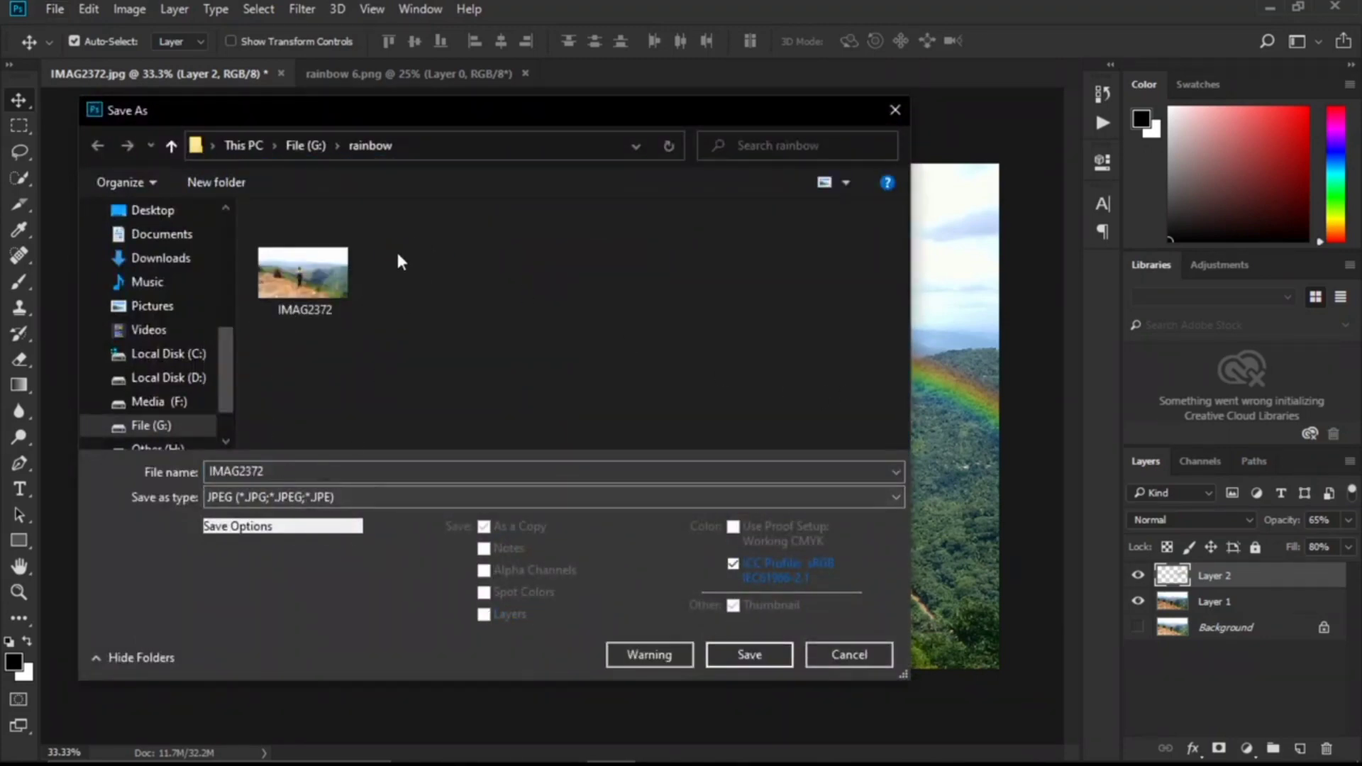
{"action": "left_click", "coordinate": [442, 473]}
{"action": "left_click", "coordinate": [441, 471]}
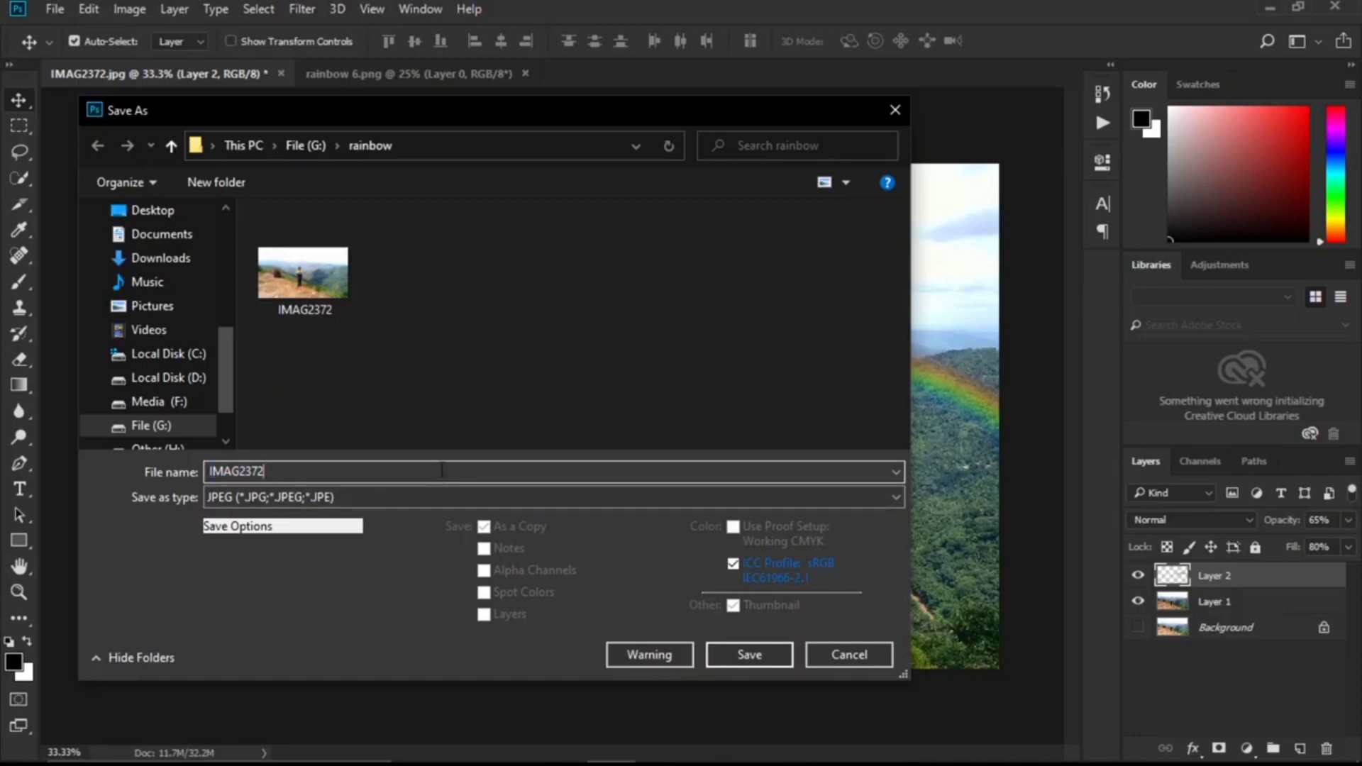